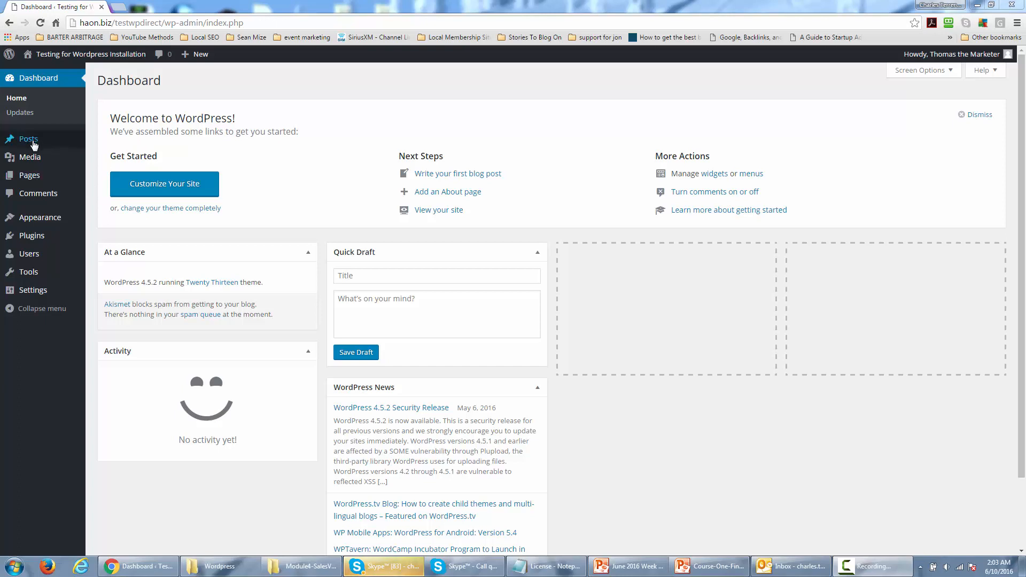
Step: Start a new blog post from the posts list and review its format, category, tag and featured image options
{"action": "mouse_move", "coordinate": [31, 142]}
{"action": "left_click", "coordinate": [107, 141]}
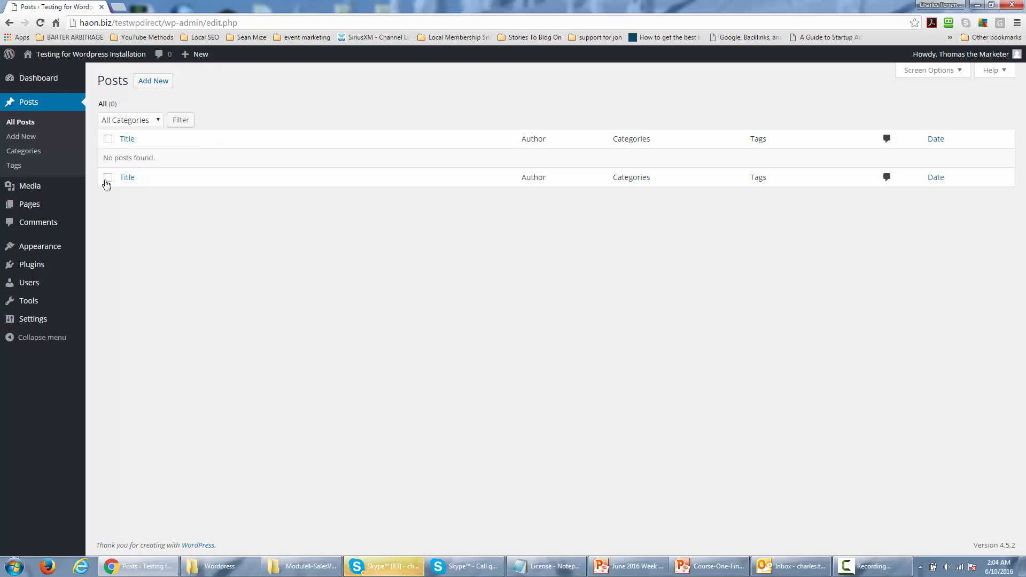
{"action": "left_click", "coordinate": [147, 83]}
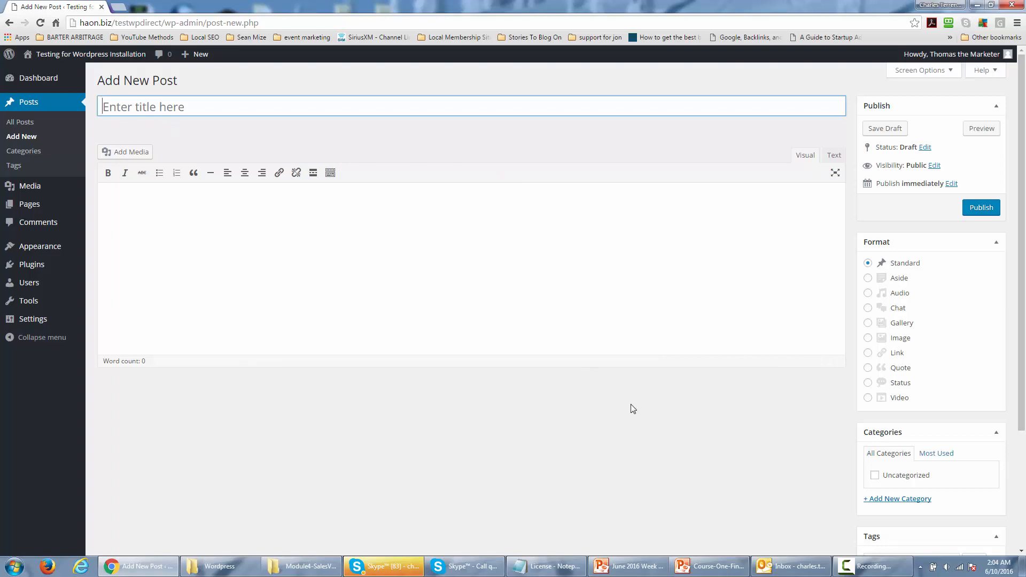
{"action": "scroll", "coordinate": [651, 402], "scroll_direction": "down", "scroll_amount": 2}
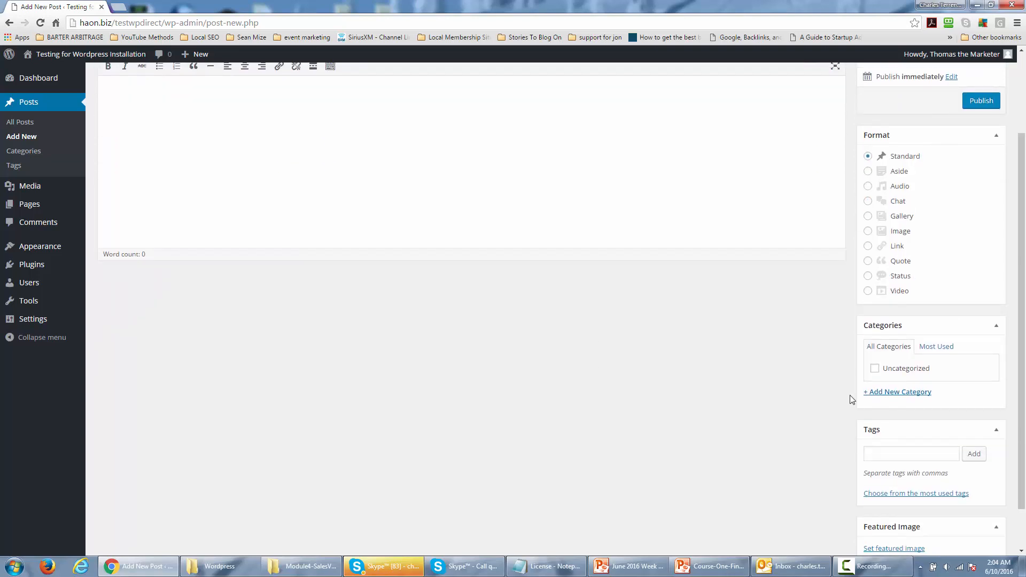
{"action": "scroll", "coordinate": [858, 389], "scroll_direction": "up", "scroll_amount": 1}
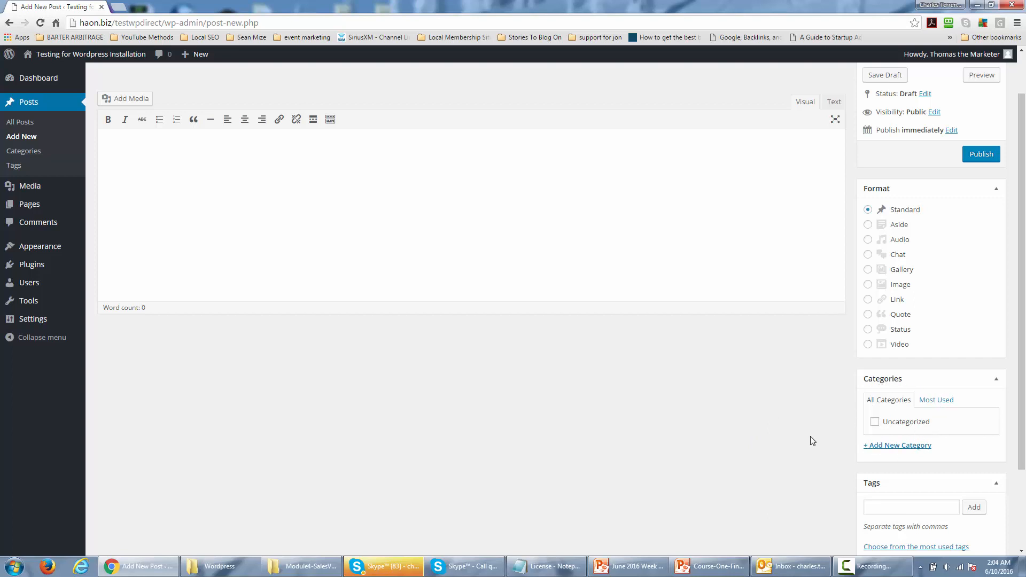
{"action": "scroll", "coordinate": [814, 435], "scroll_direction": "down", "scroll_amount": 2}
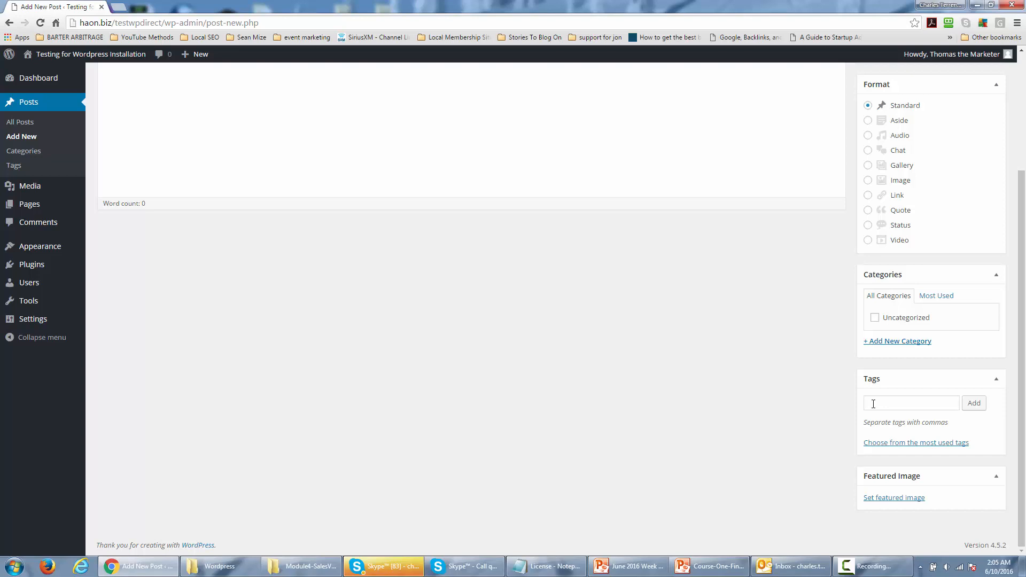
{"action": "scroll", "coordinate": [580, 460], "scroll_direction": "up", "scroll_amount": 3}
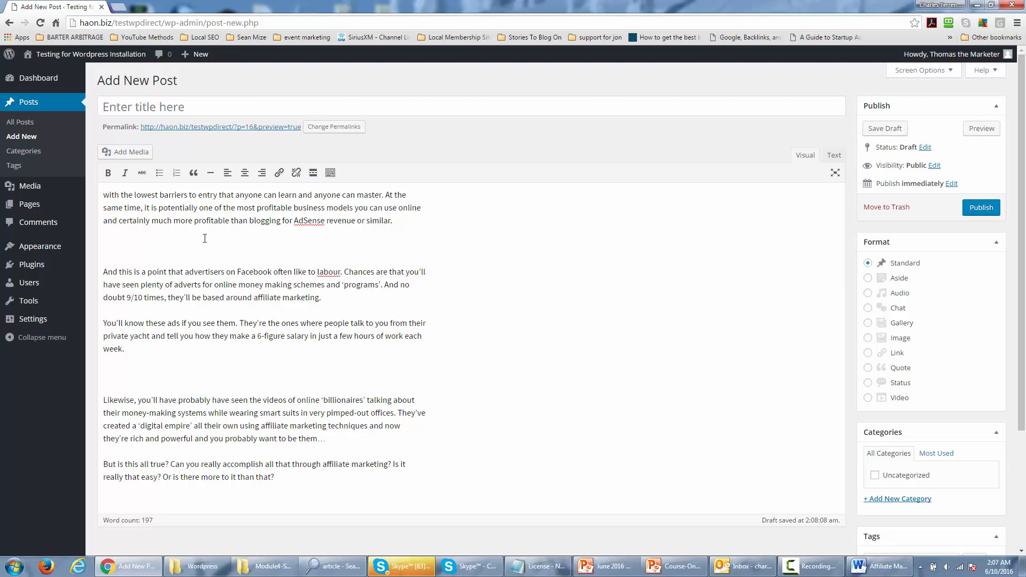
Step: Remove the extra blank lines above the paragraphs starting "And this is a point" and "Likewise", keeping their first letters intact
{"action": "left_click", "coordinate": [291, 248]}
{"action": "key", "text": "Delete"}
{"action": "key", "text": "Delete"}
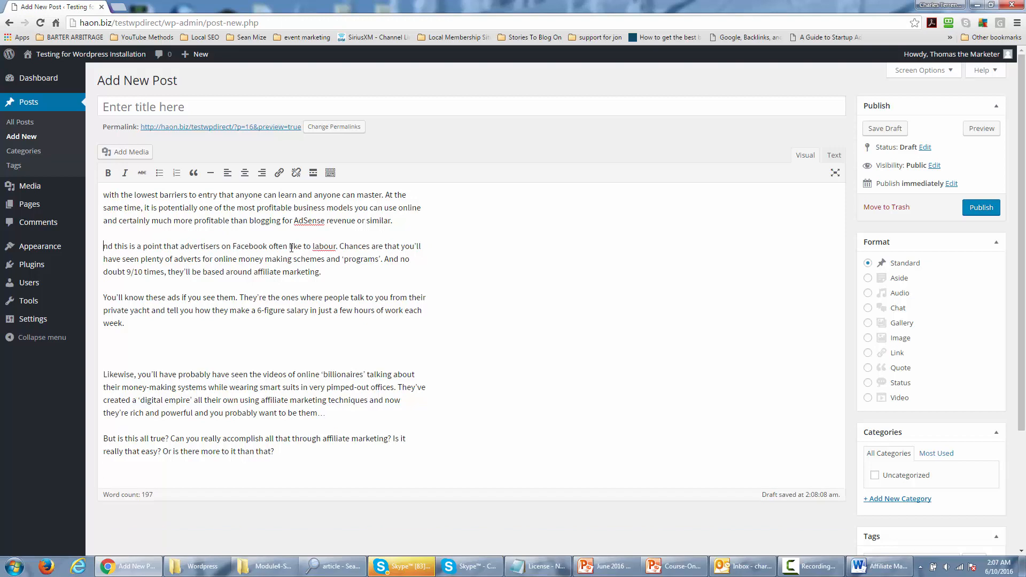
{"action": "type", "text": "A"}
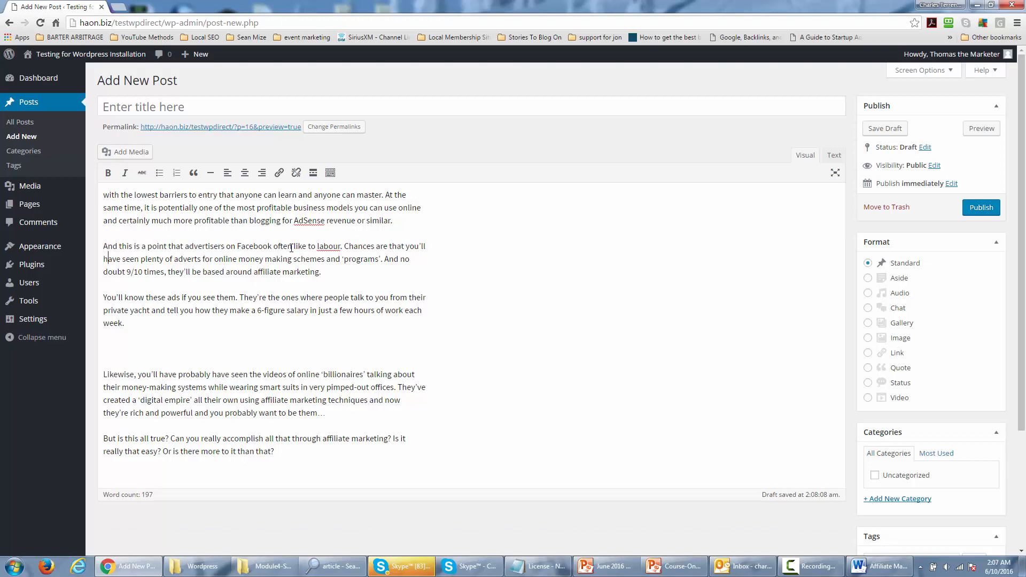
{"action": "key", "text": "Delete"}
{"action": "key", "text": "Delete"}
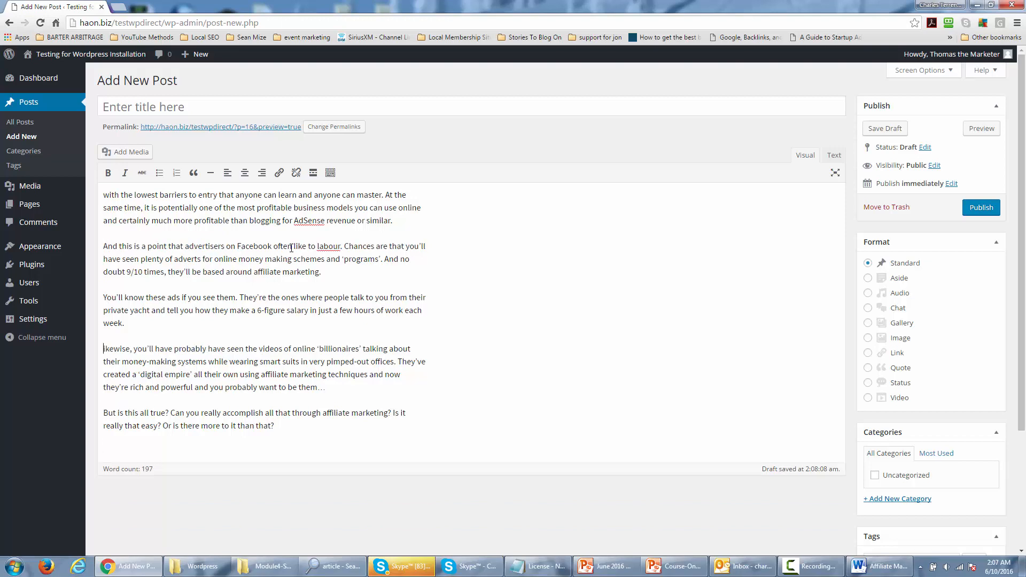
{"action": "type", "text": "L"}
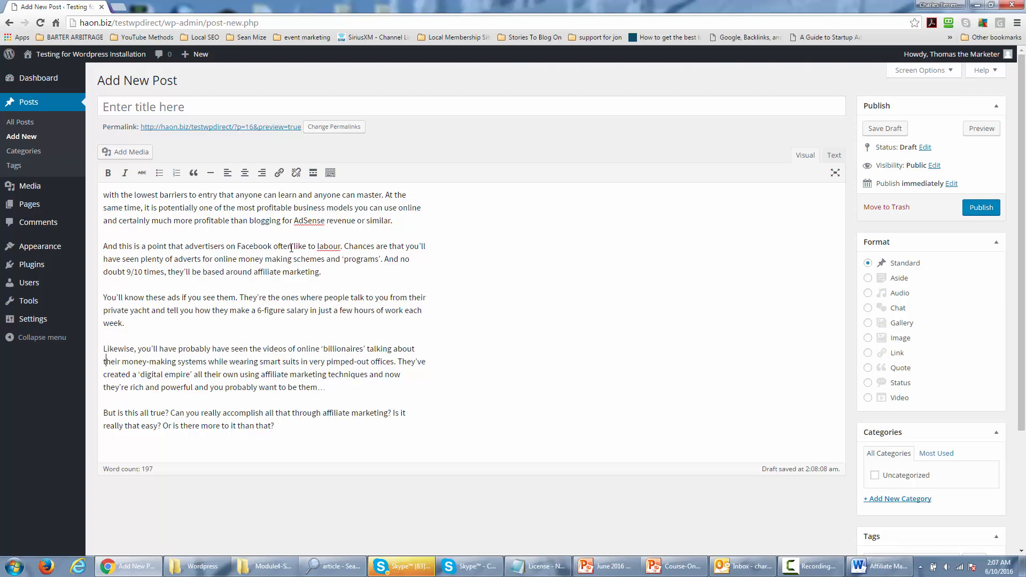
{"action": "key", "text": "Down"}
{"action": "key", "text": "Down"}
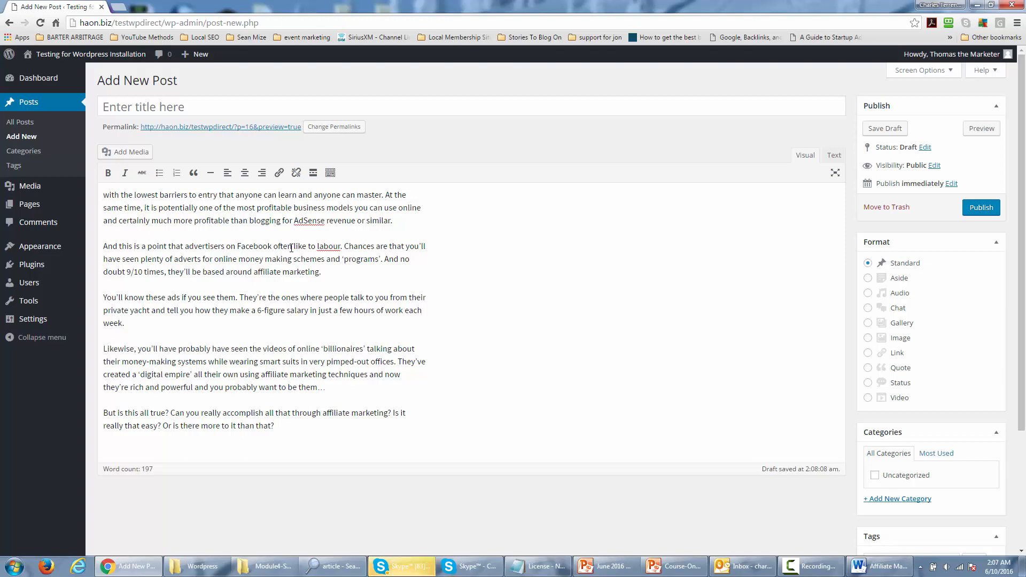
Step: Insert the Tulips image from the media library at the start of the post as Thumbnail – 150 × 150, aligned left
{"action": "key", "text": "ctrl+Home"}
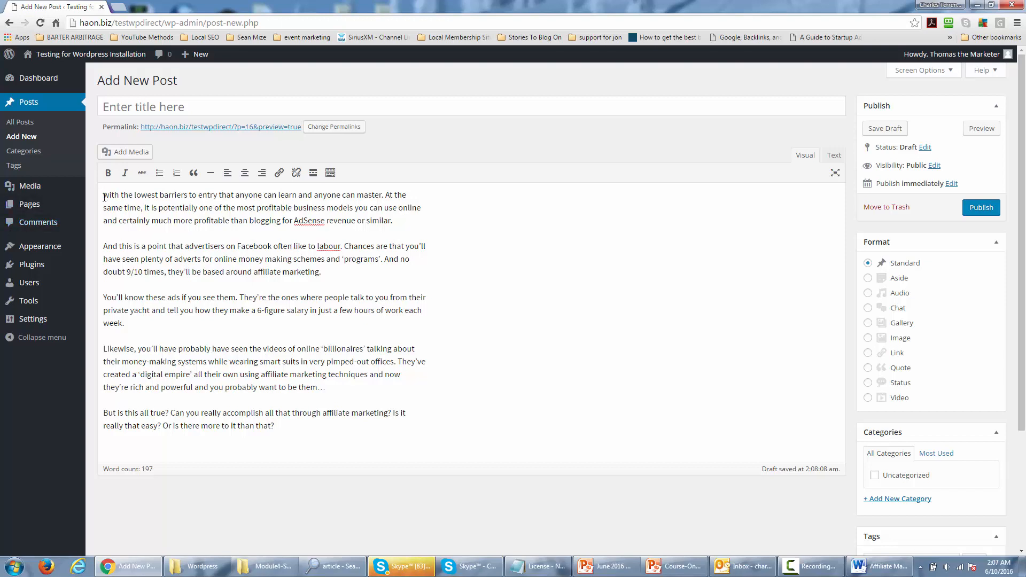
{"action": "left_click", "coordinate": [132, 153]}
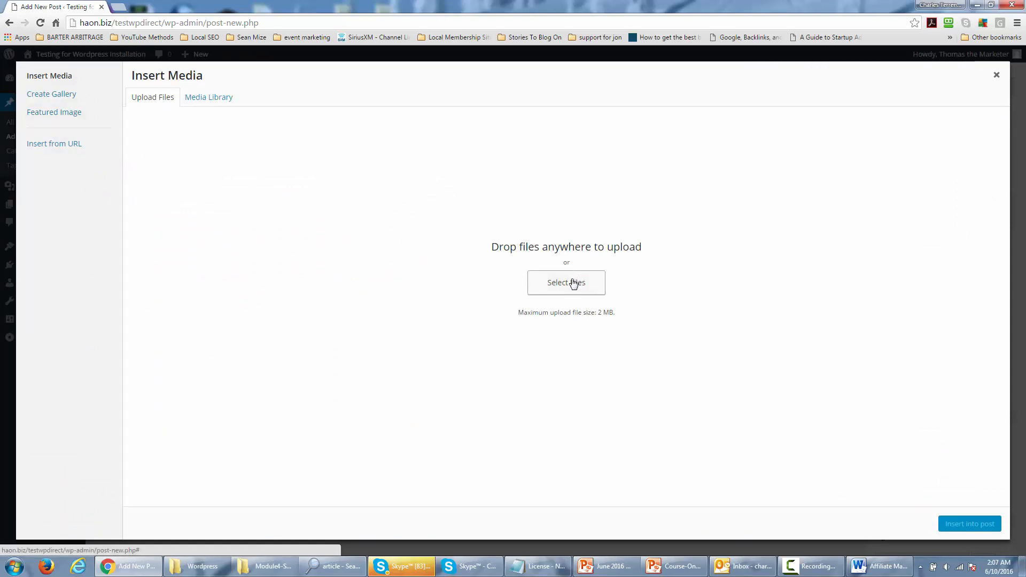
{"action": "left_click", "coordinate": [204, 99]}
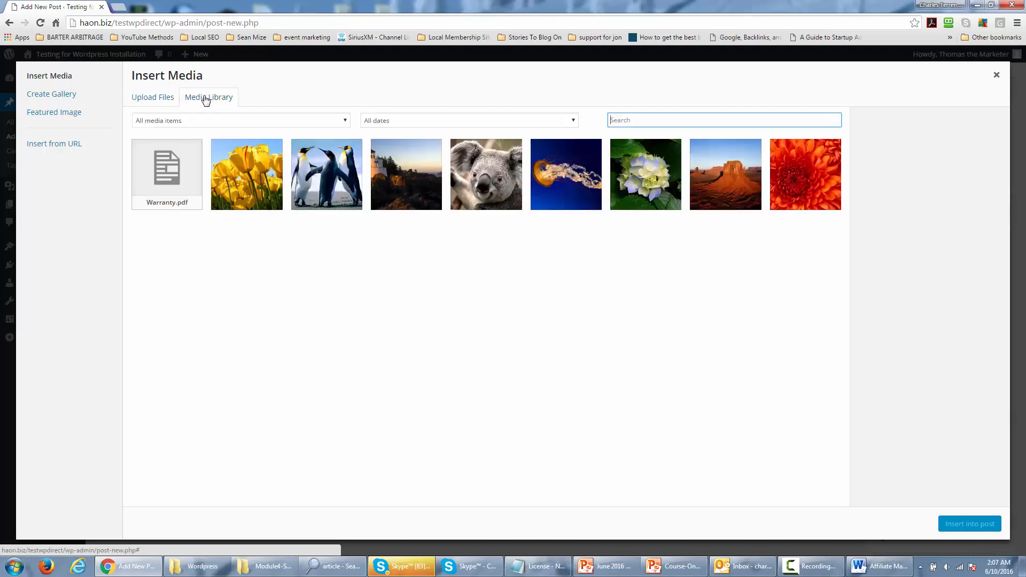
{"action": "left_click", "coordinate": [239, 183]}
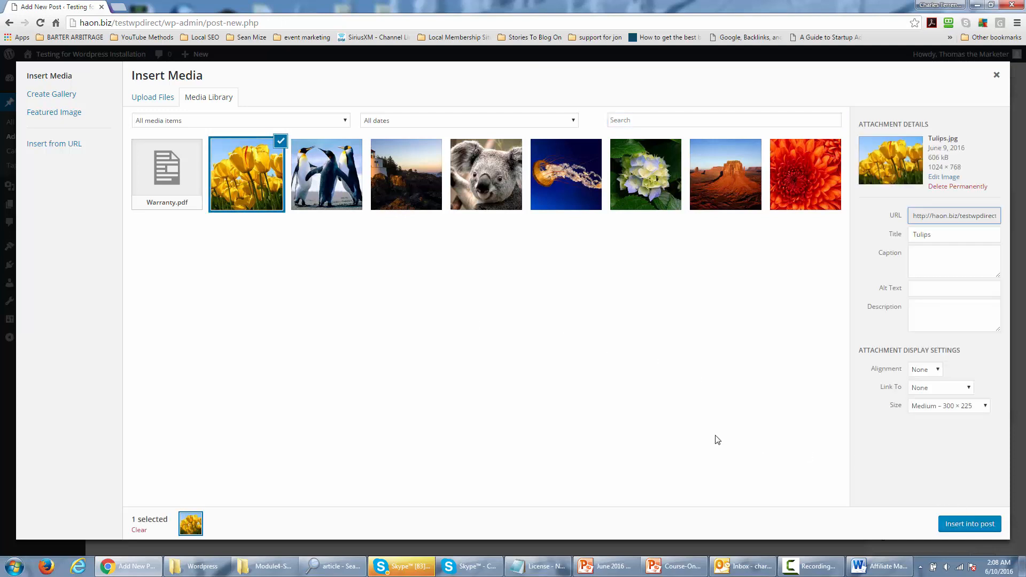
{"action": "left_click", "coordinate": [986, 409]}
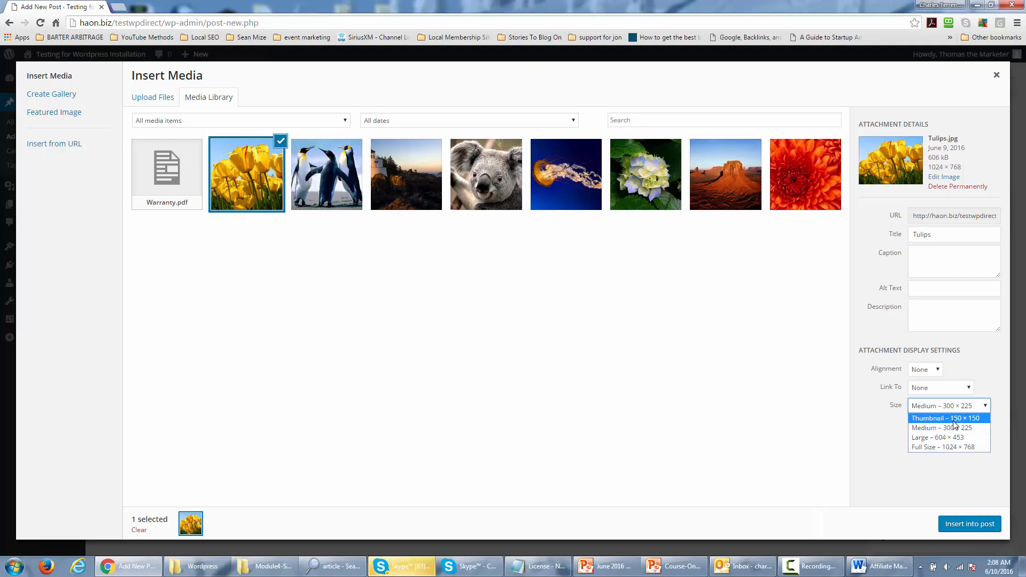
{"action": "left_click", "coordinate": [949, 421]}
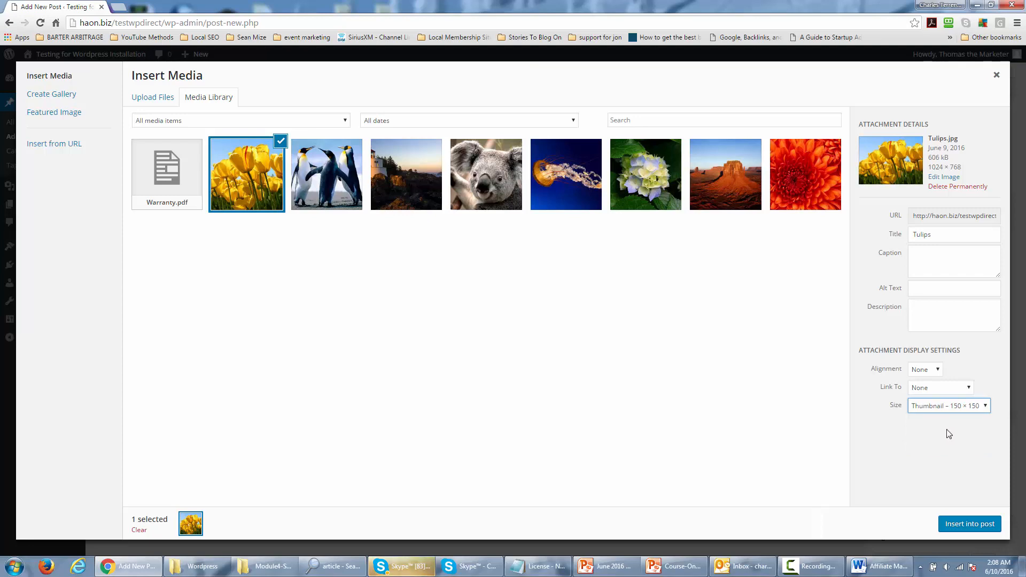
{"action": "left_click", "coordinate": [958, 526]}
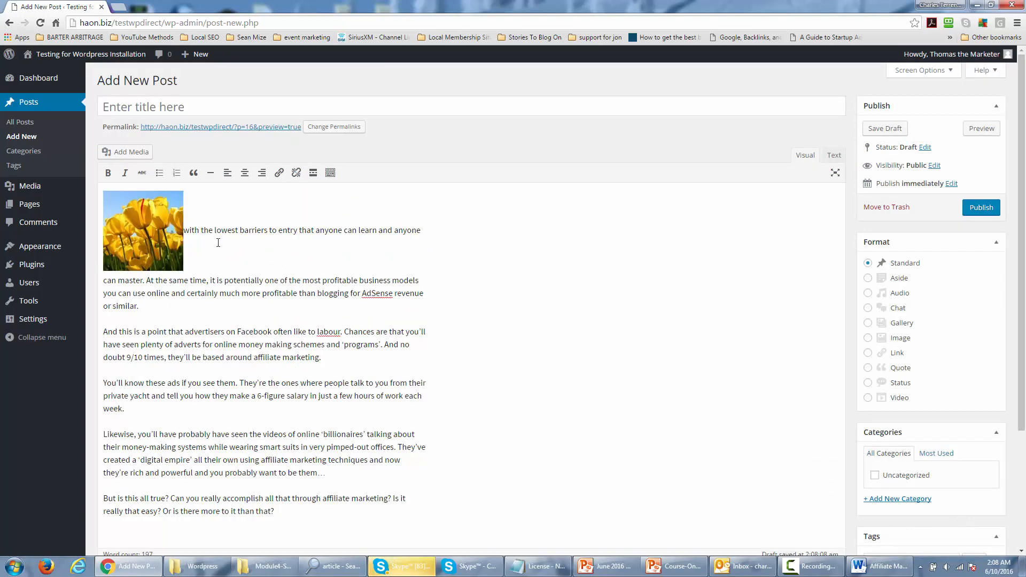
{"action": "left_click", "coordinate": [153, 224]}
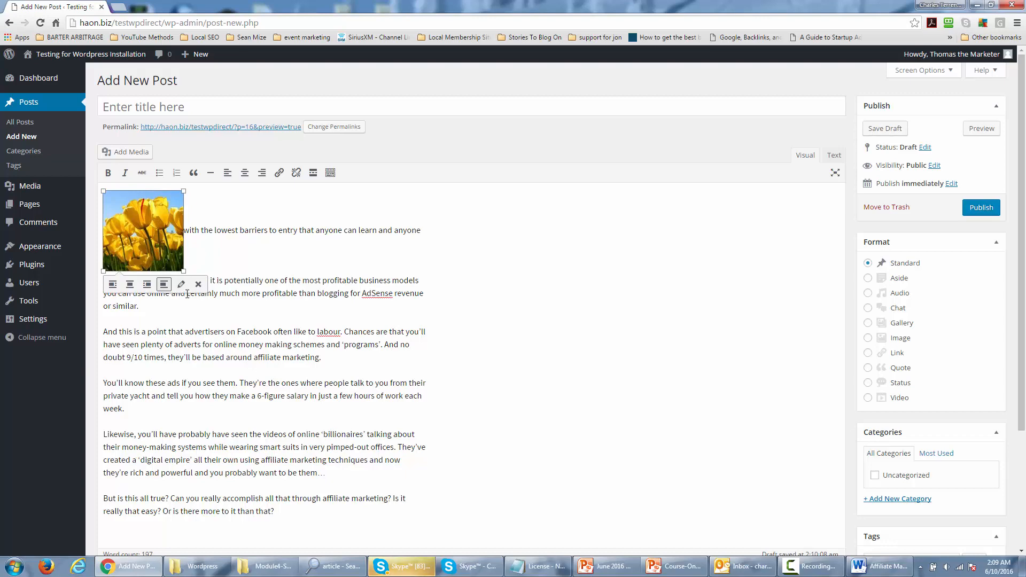
{"action": "left_click", "coordinate": [113, 285]}
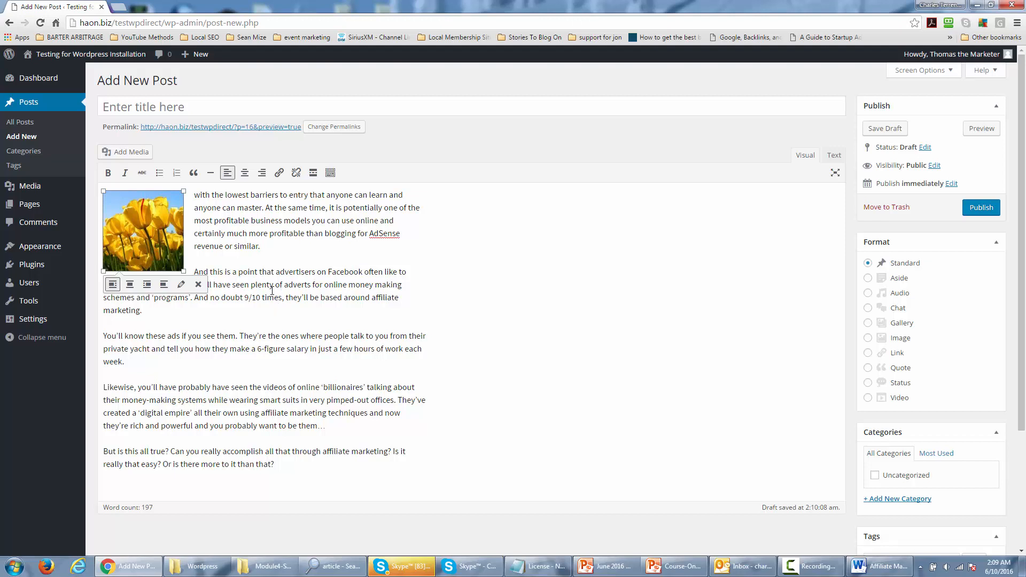
{"action": "left_click_drag", "start_coordinate": [356, 233], "coordinate": [270, 235]}
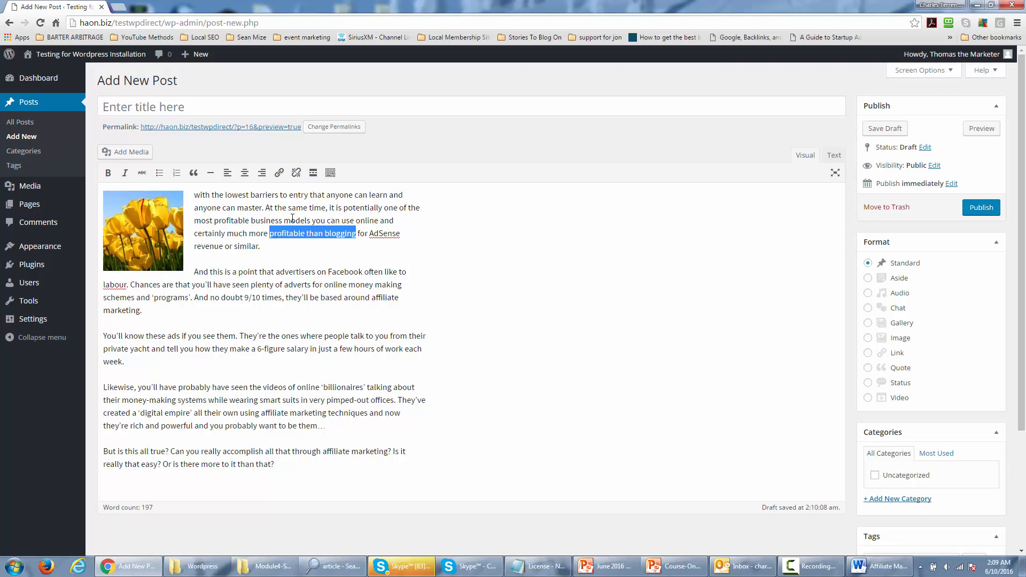
{"action": "left_click", "coordinate": [279, 173]}
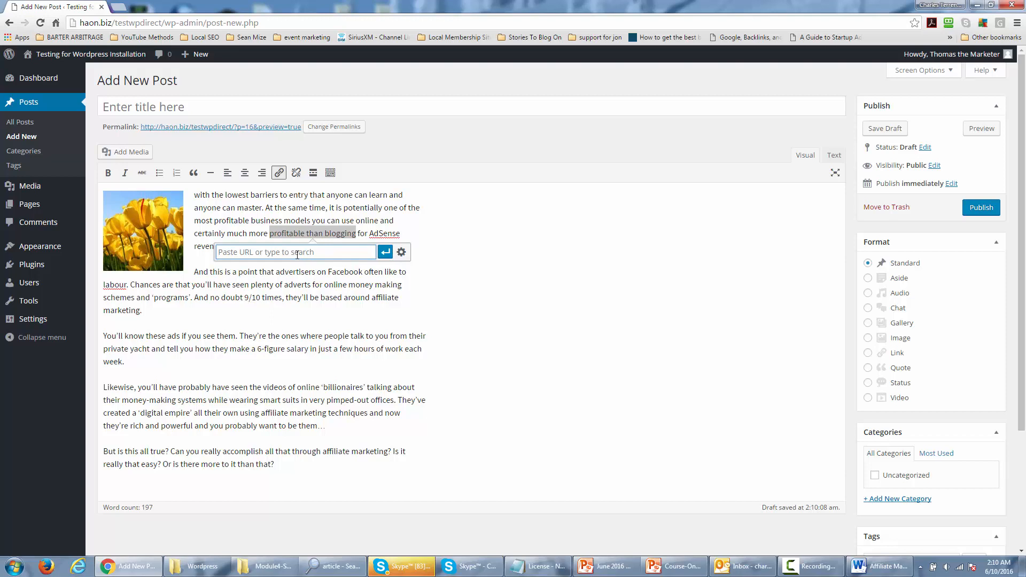
{"action": "type", "text": "http://google.com"}
{"action": "left_click", "coordinate": [386, 251]}
{"action": "left_click", "coordinate": [358, 296]}
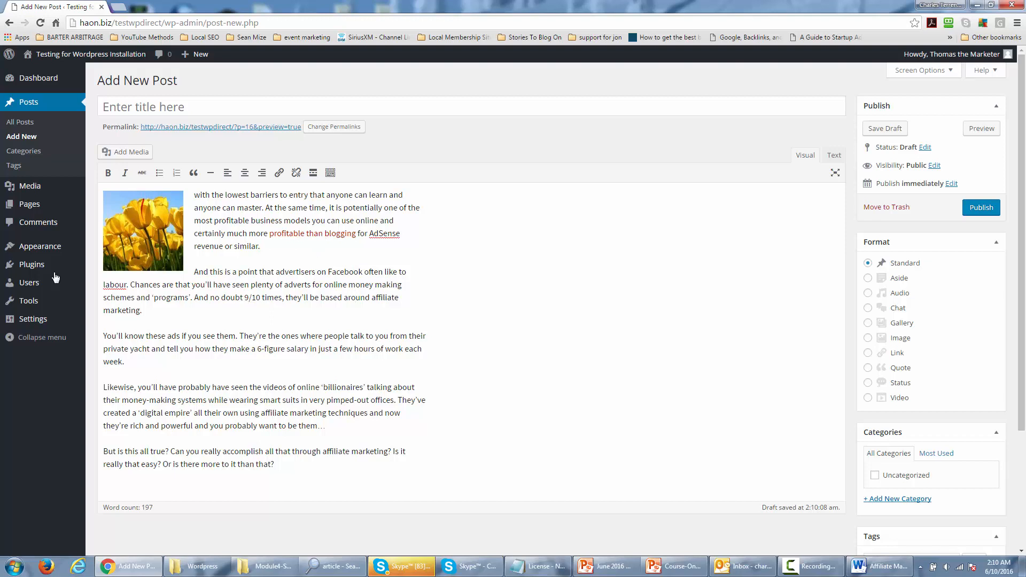
Step: Format the paragraph starting "You'll know these ads" as bold, italic and strikethrough
{"action": "triple_click", "coordinate": [114, 364]}
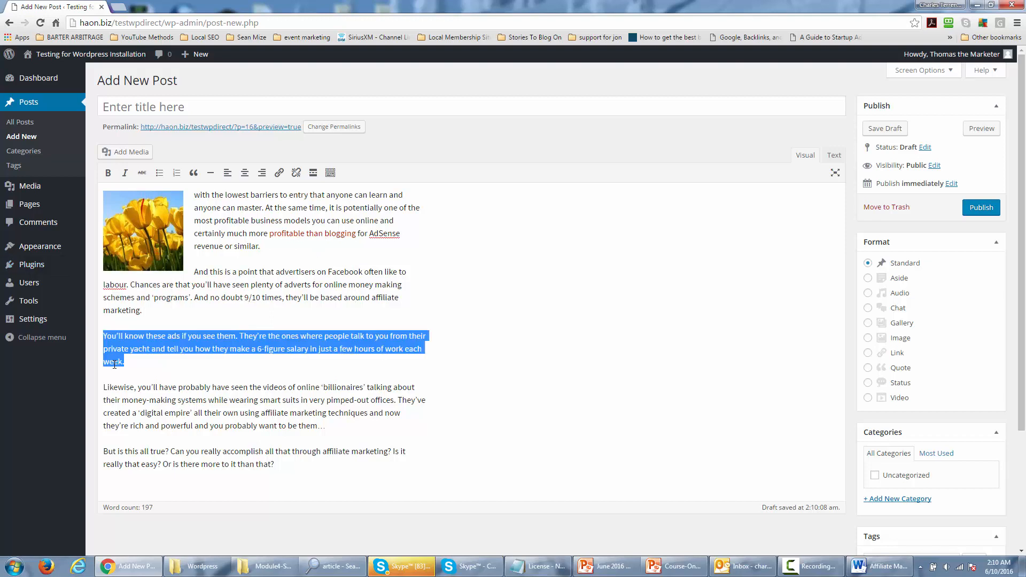
{"action": "left_click", "coordinate": [108, 173]}
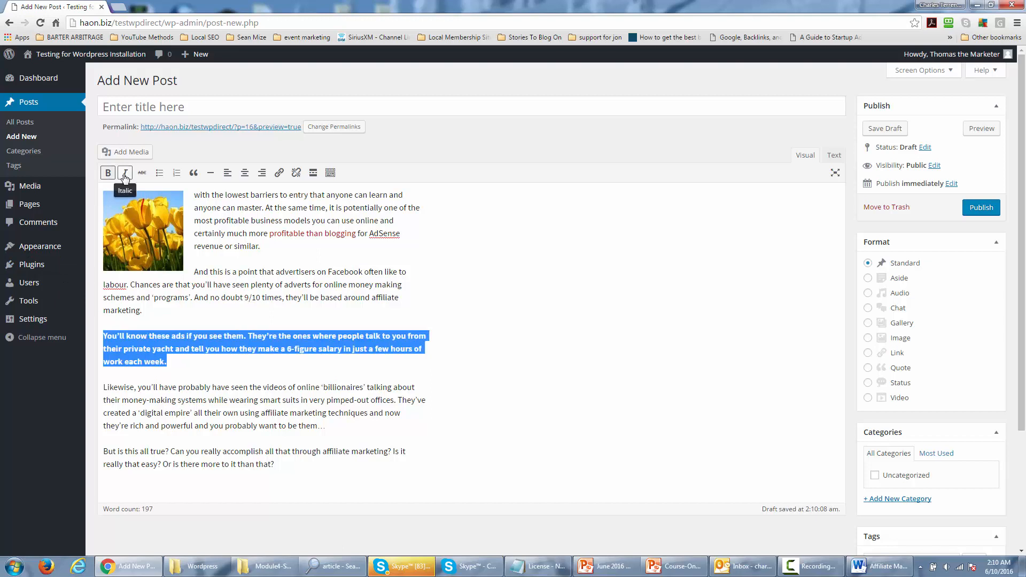
{"action": "left_click", "coordinate": [124, 172]}
{"action": "left_click", "coordinate": [142, 173]}
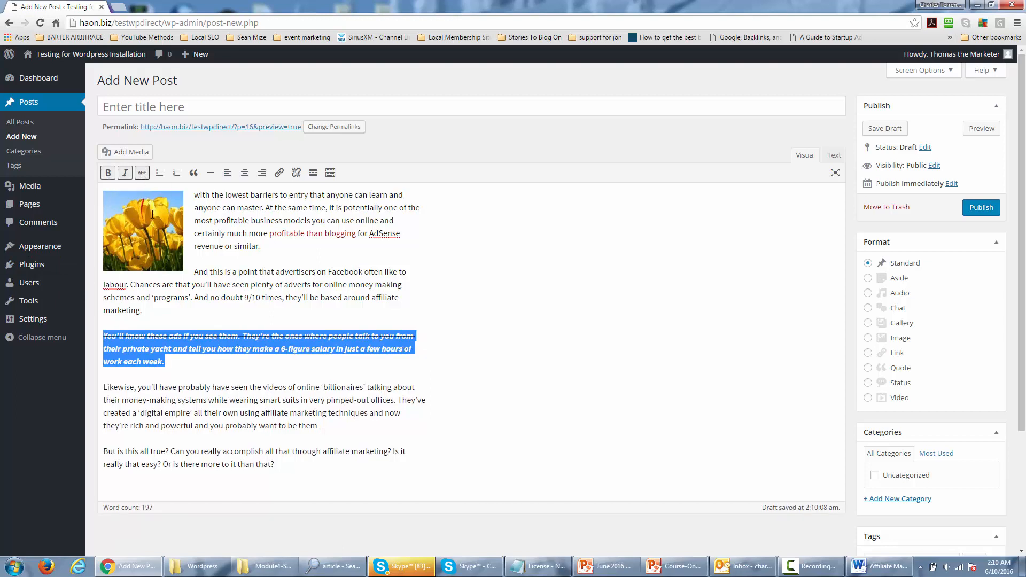
{"action": "left_click", "coordinate": [231, 265]}
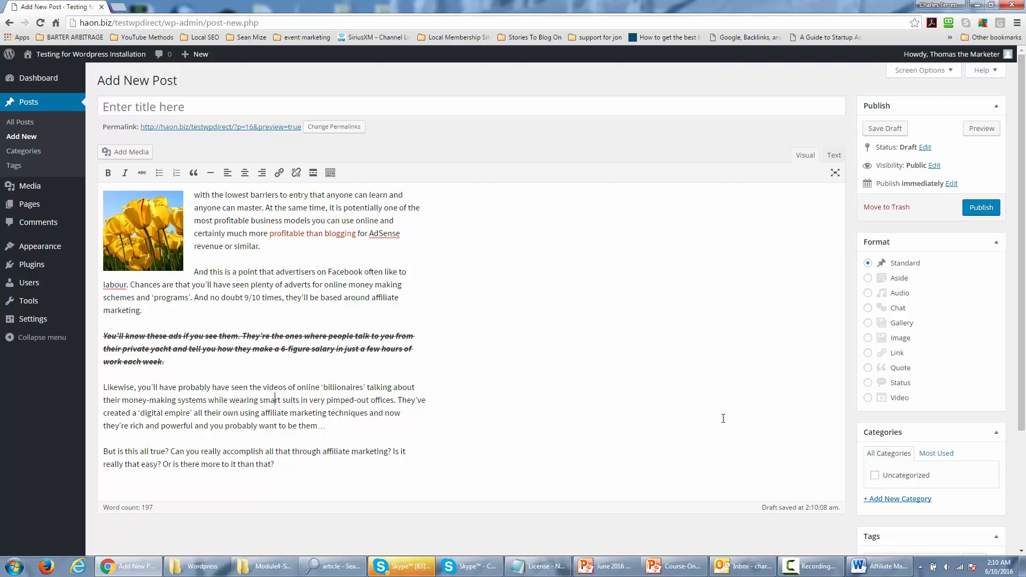
Step: Add a new category named "affiiate marketing" to the post, without a parent category
{"action": "left_click", "coordinate": [879, 502]}
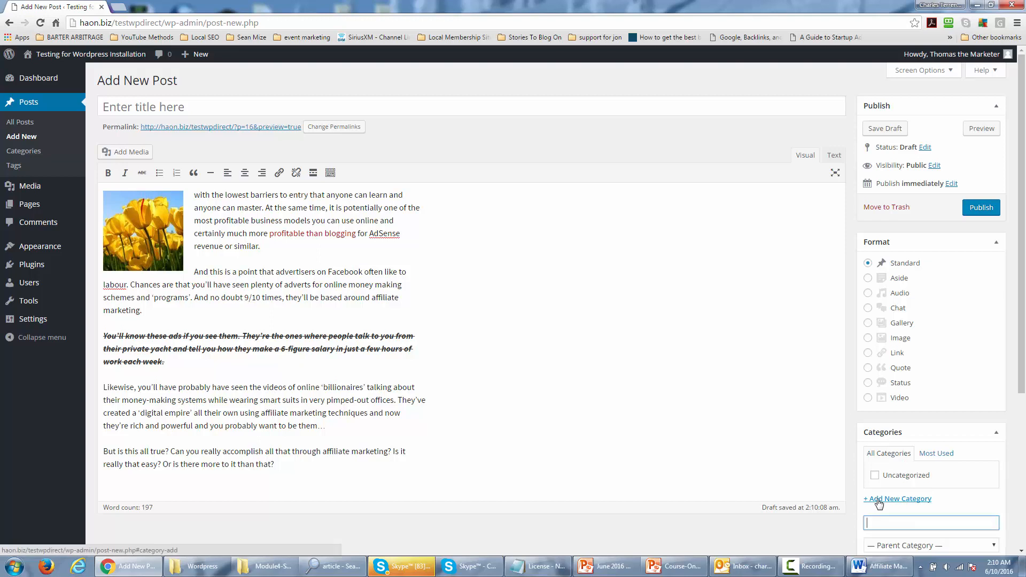
{"action": "type", "text": "affiiate marketing"}
{"action": "scroll", "coordinate": [850, 487], "scroll_direction": "down", "scroll_amount": 2}
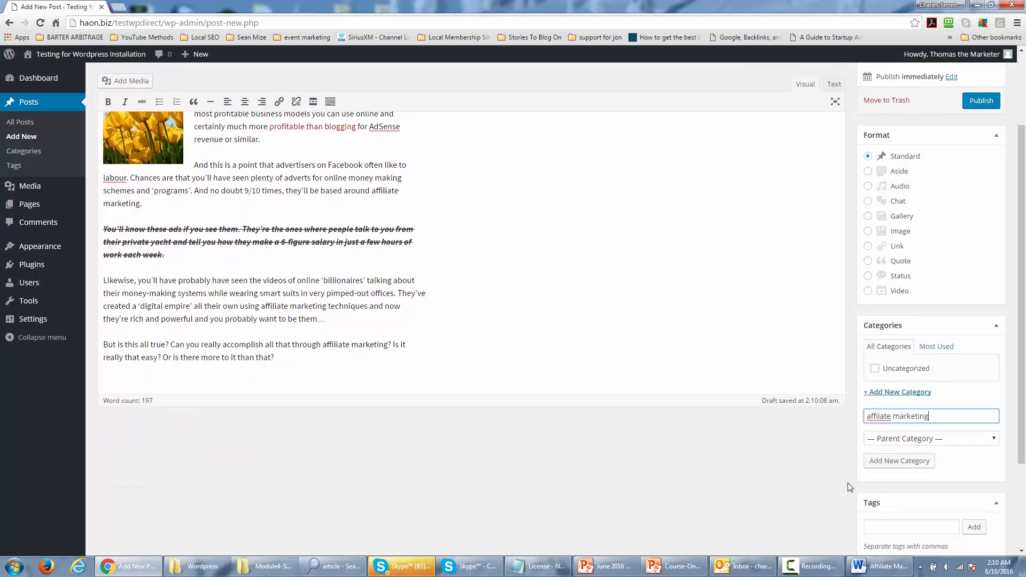
{"action": "left_click", "coordinate": [889, 463]}
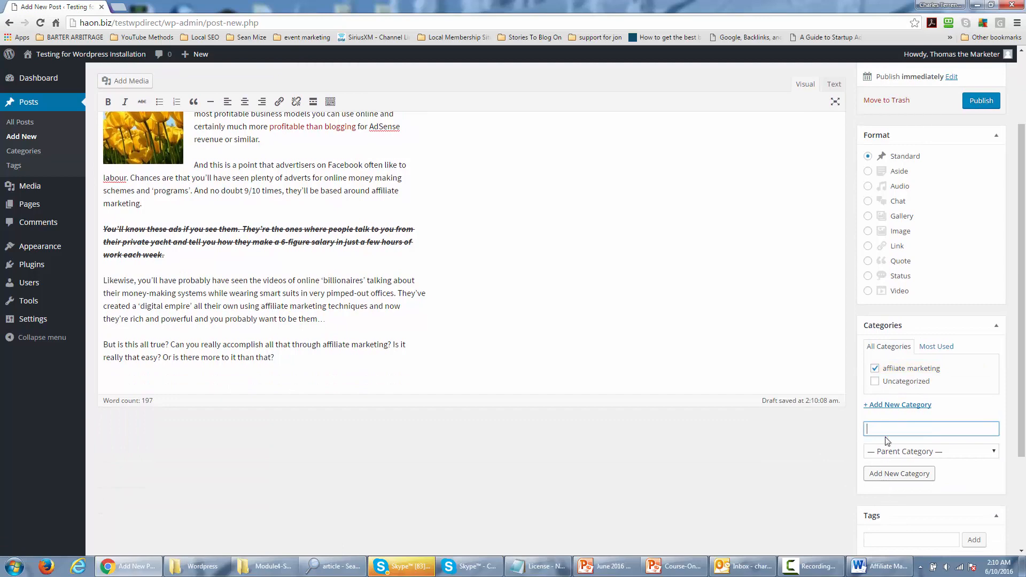
Step: Add the tags "affiliate marketing" and "internet marketing" to the post
{"action": "scroll", "coordinate": [818, 468], "scroll_direction": "up", "scroll_amount": 2}
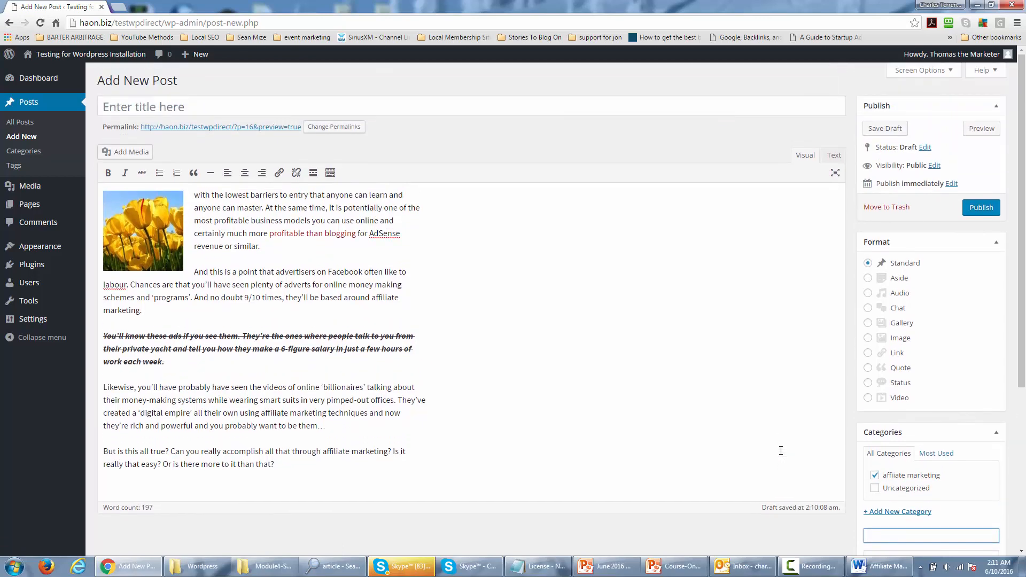
{"action": "scroll", "coordinate": [781, 451], "scroll_direction": "down", "scroll_amount": 3}
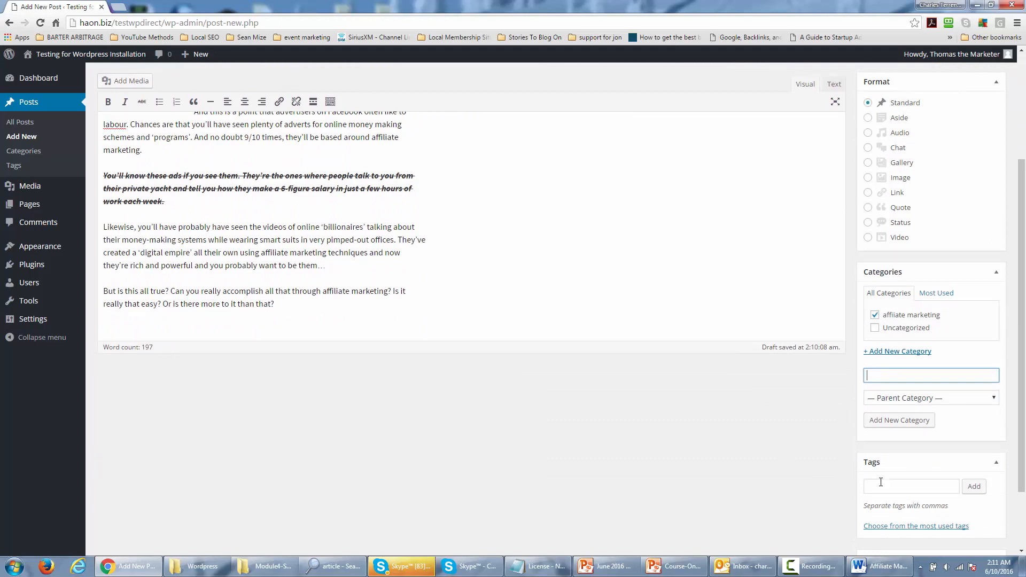
{"action": "left_click", "coordinate": [878, 486]}
{"action": "type", "text": "afr"}
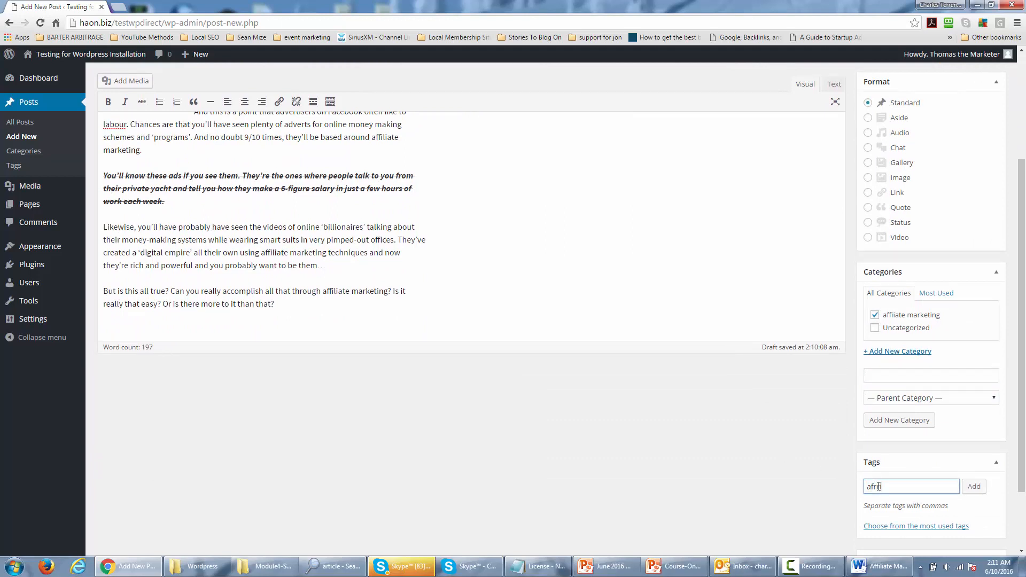
{"action": "key", "text": "BackSpace"}
{"action": "type", "text": "filiate marketing"}
{"action": "left_click", "coordinate": [976, 488]}
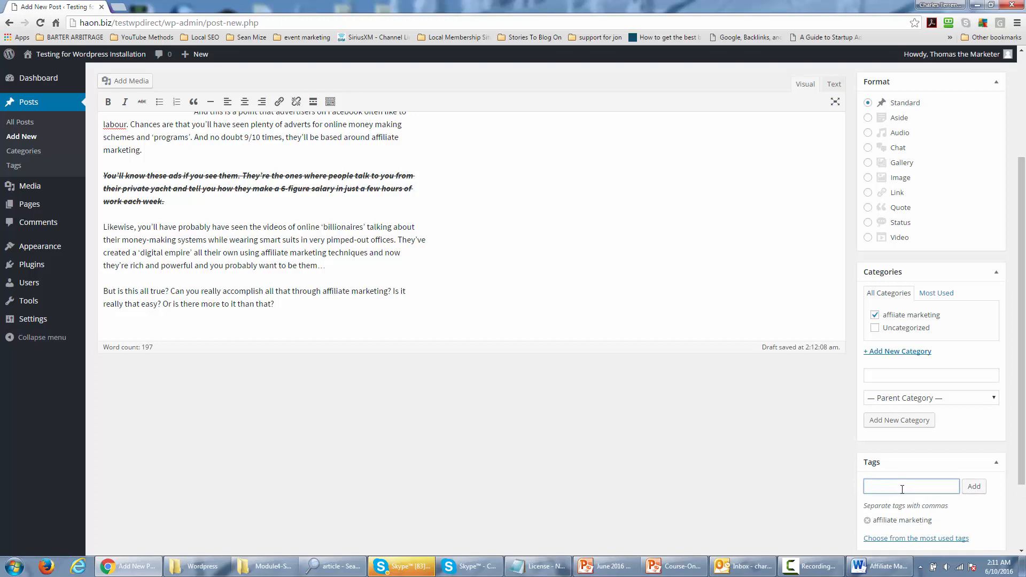
{"action": "type", "text": "internet marketing"}
{"action": "left_click", "coordinate": [974, 487]}
{"action": "scroll", "coordinate": [743, 490], "scroll_direction": "down", "scroll_amount": 2}
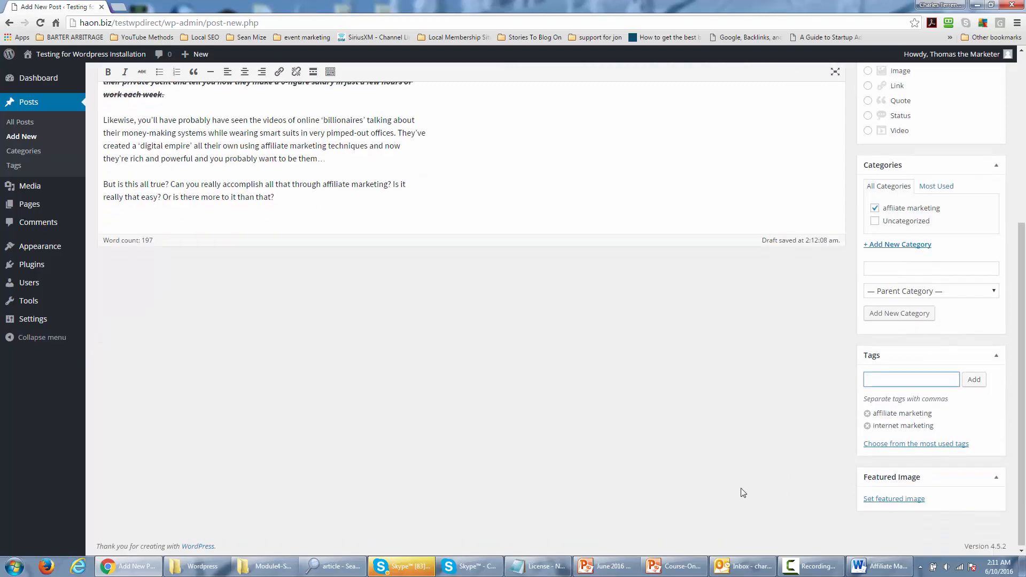
Step: Set the yellow tulips image, Tulips.jpg, from the media library as the post's featured image
{"action": "scroll", "coordinate": [742, 491], "scroll_direction": "up", "scroll_amount": 5}
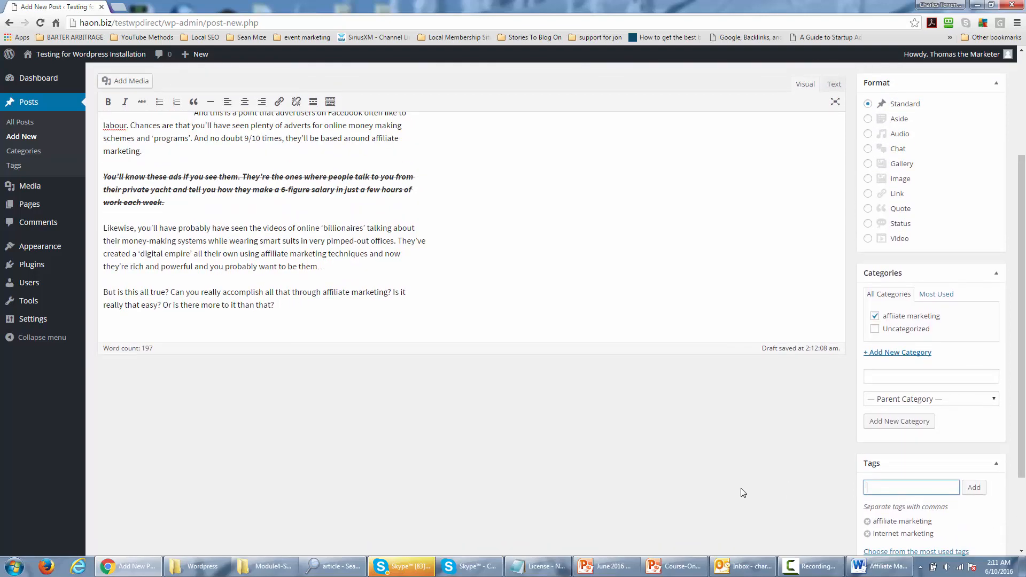
{"action": "scroll", "coordinate": [743, 493], "scroll_direction": "down", "scroll_amount": 7}
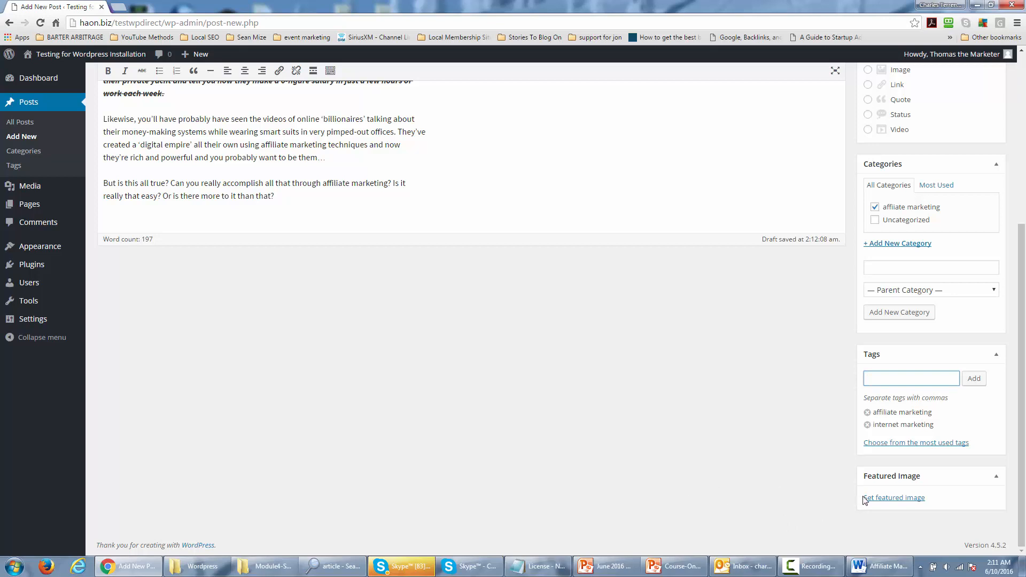
{"action": "left_click", "coordinate": [888, 502]}
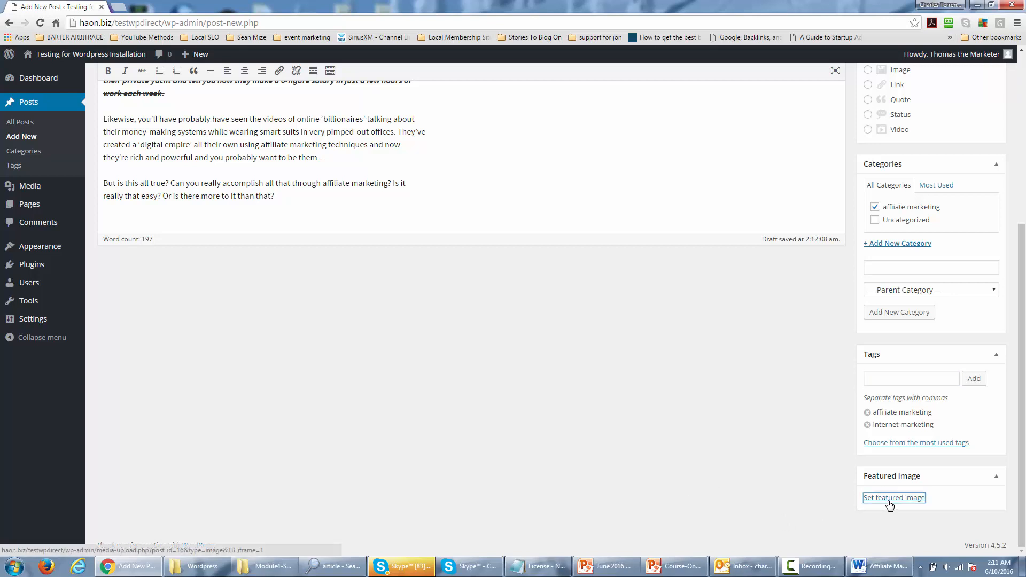
{"action": "left_click", "coordinate": [62, 188]}
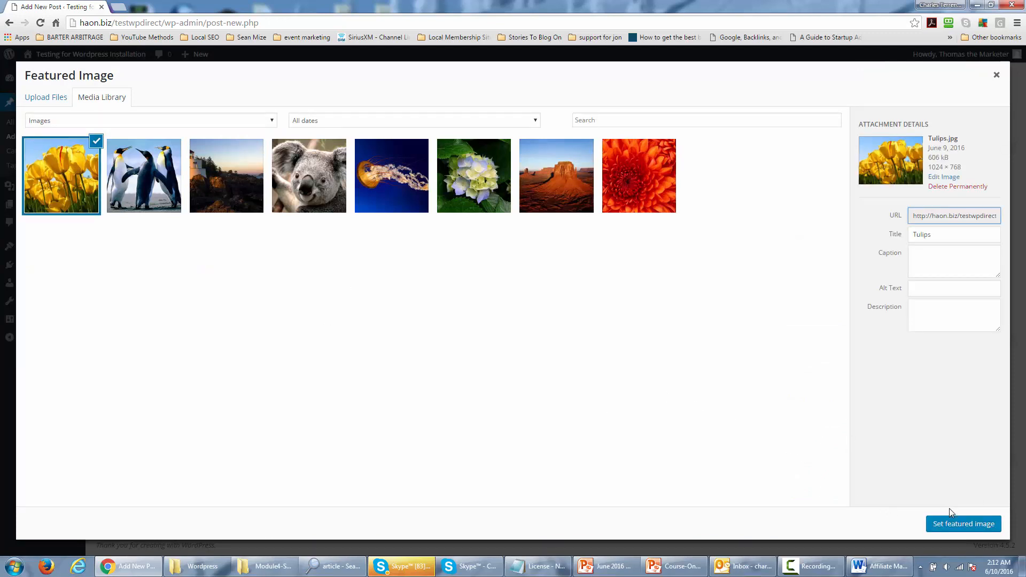
{"action": "left_click", "coordinate": [949, 525]}
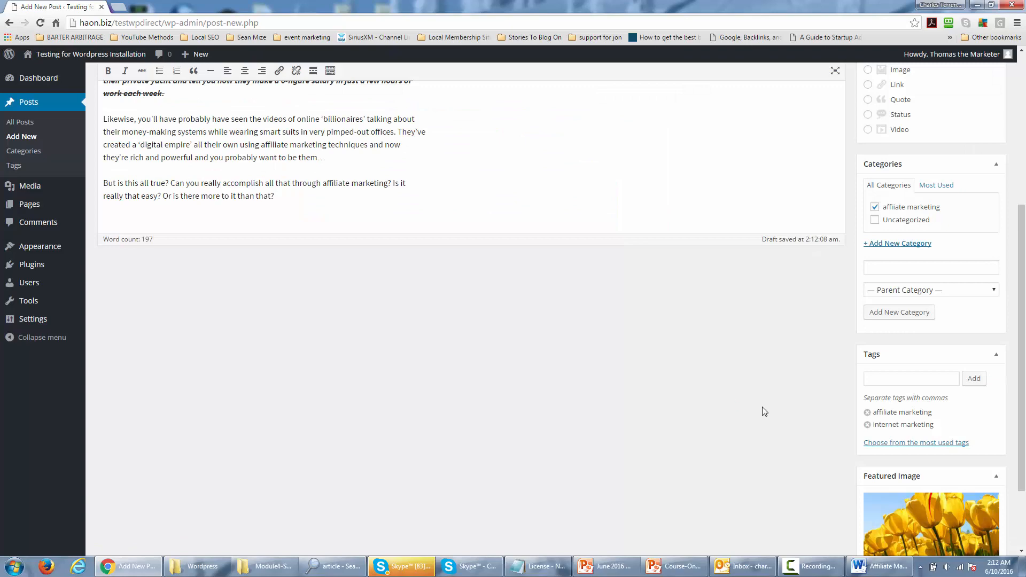
{"action": "scroll", "coordinate": [767, 424], "scroll_direction": "down", "scroll_amount": 2}
{"action": "scroll", "coordinate": [768, 428], "scroll_direction": "up", "scroll_amount": 3}
{"action": "scroll", "coordinate": [768, 428], "scroll_direction": "down", "scroll_amount": 2}
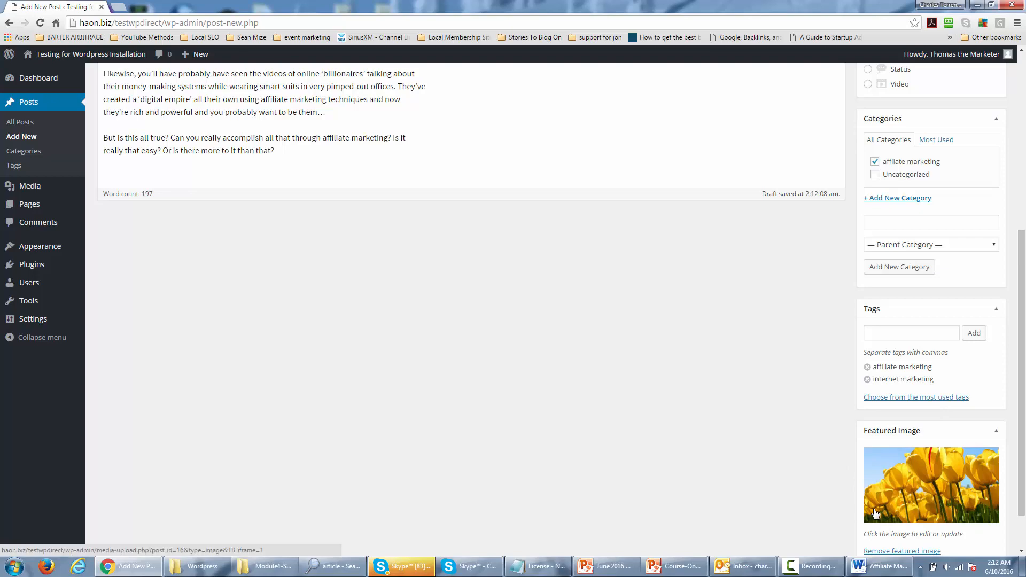
Step: Publish the affiliate marketing post immediately with public visibility
{"action": "scroll", "coordinate": [888, 519], "scroll_direction": "up", "scroll_amount": 1}
{"action": "scroll", "coordinate": [833, 510], "scroll_direction": "up", "scroll_amount": 4}
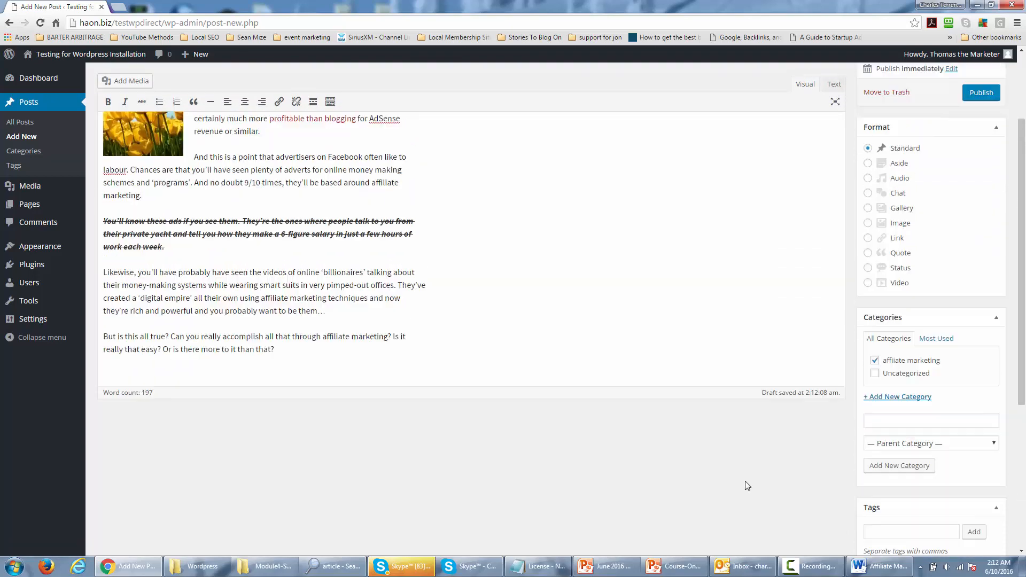
{"action": "scroll", "coordinate": [651, 461], "scroll_direction": "up", "scroll_amount": 1}
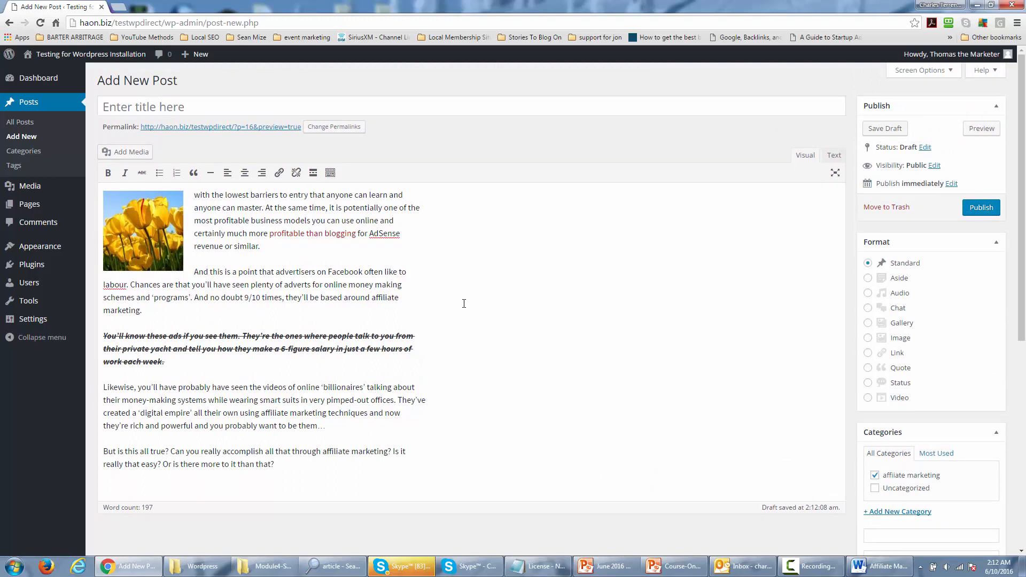
{"action": "left_click", "coordinate": [975, 211]}
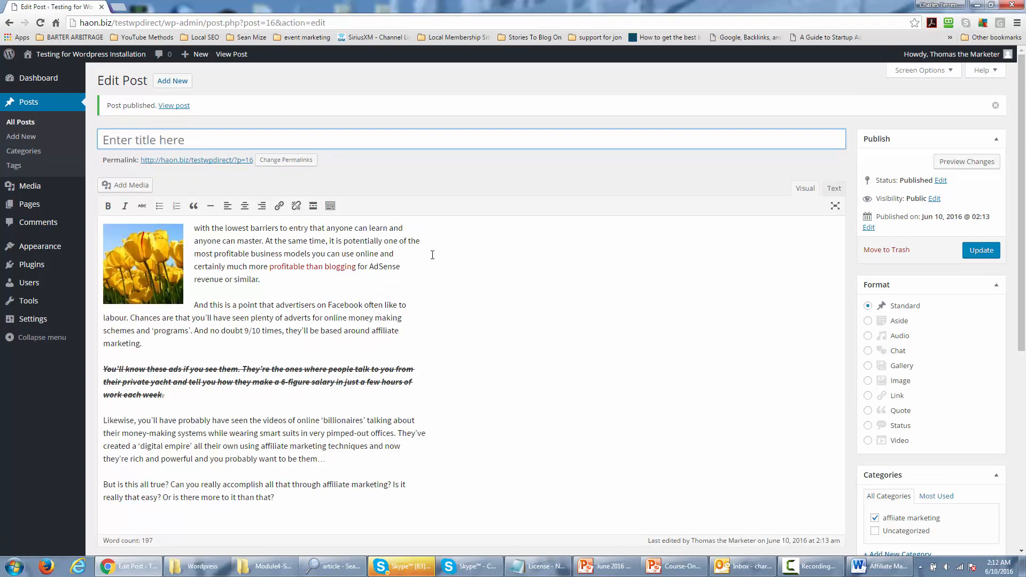
Step: View the published post on the site and check its featured image, category, tags, body text and comment area
{"action": "left_click", "coordinate": [175, 107]}
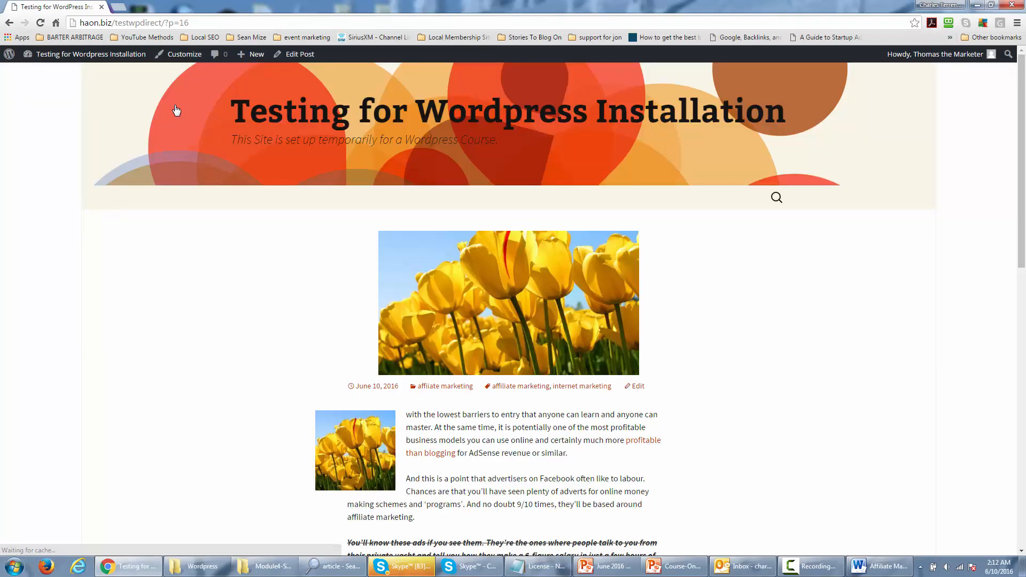
{"action": "scroll", "coordinate": [429, 229], "scroll_direction": "down", "scroll_amount": 2}
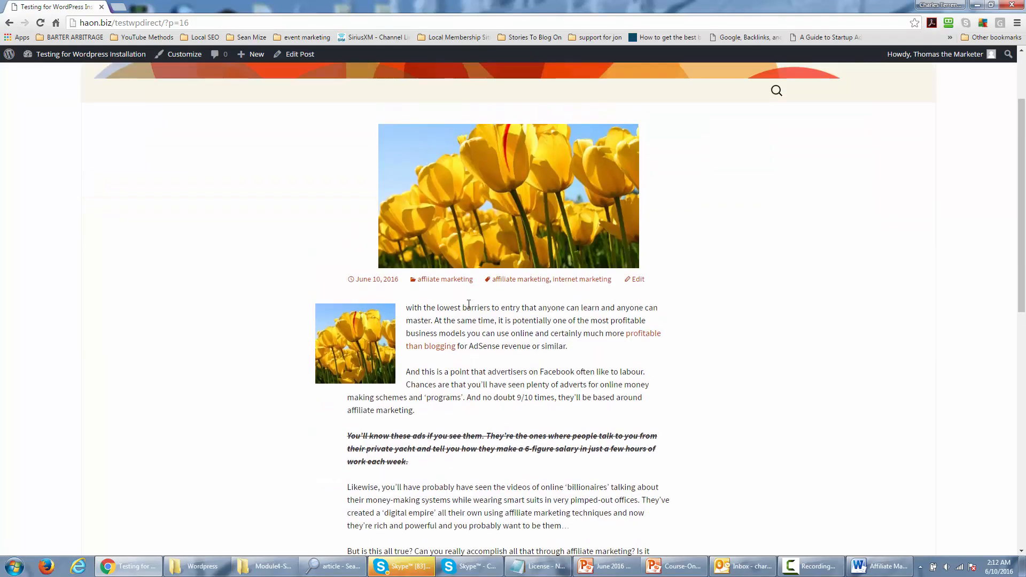
{"action": "scroll", "coordinate": [468, 304], "scroll_direction": "down", "scroll_amount": 1}
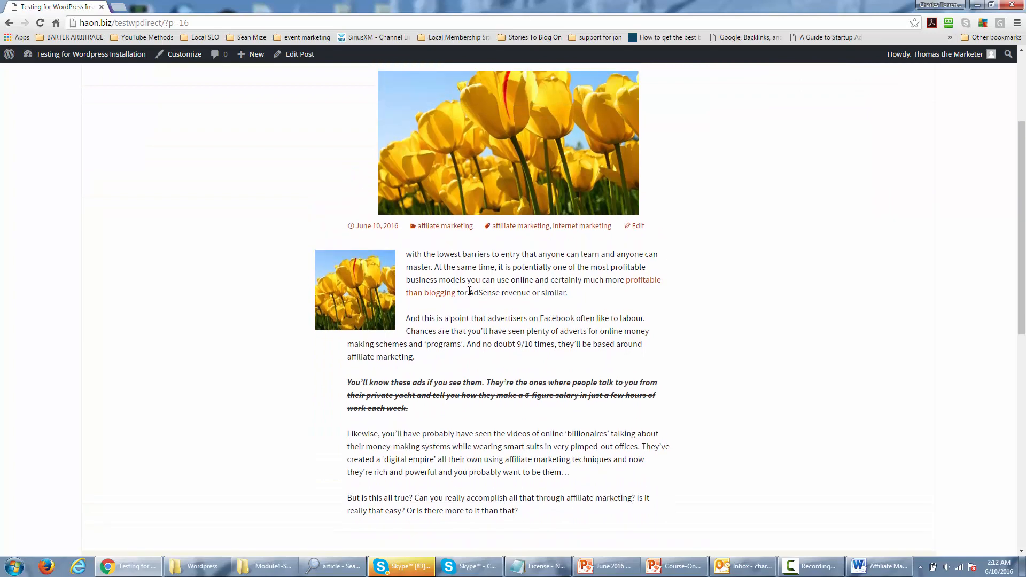
{"action": "scroll", "coordinate": [469, 291], "scroll_direction": "down", "scroll_amount": 7}
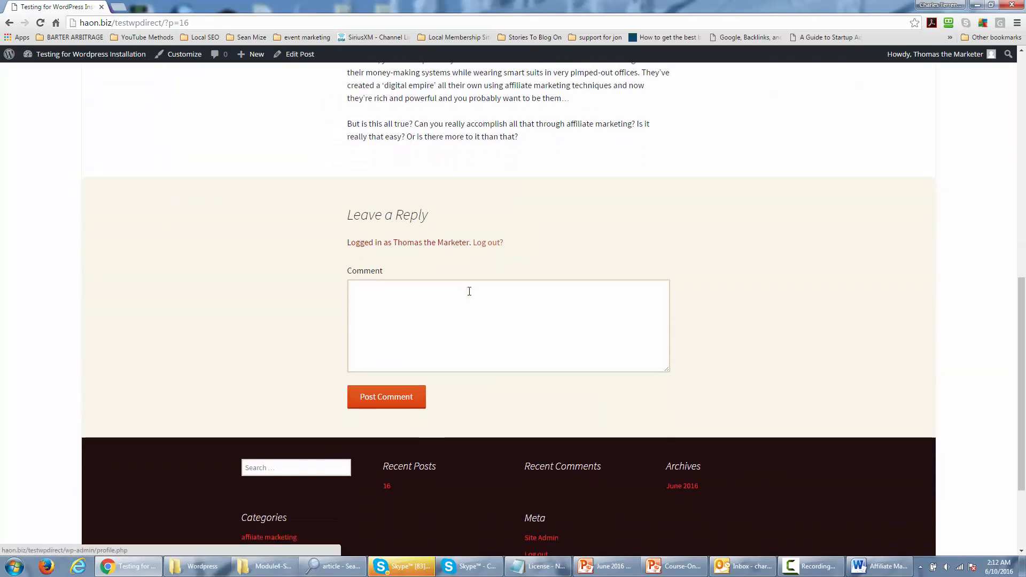
{"action": "scroll", "coordinate": [470, 291], "scroll_direction": "up", "scroll_amount": 10}
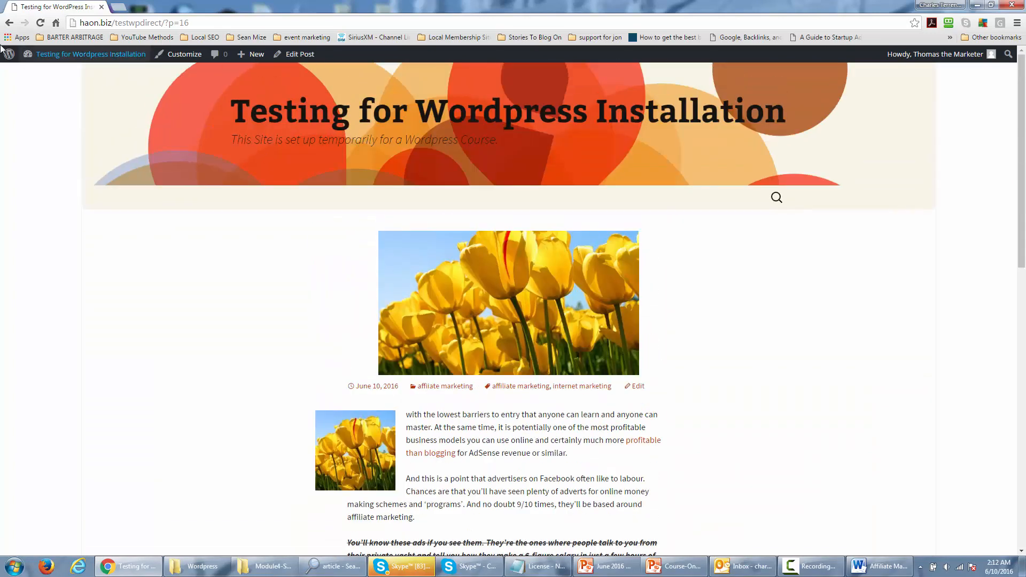
Step: Return to editing the post, title it "Flowers and Affiliate Marketing" and update it
{"action": "left_click", "coordinate": [9, 25]}
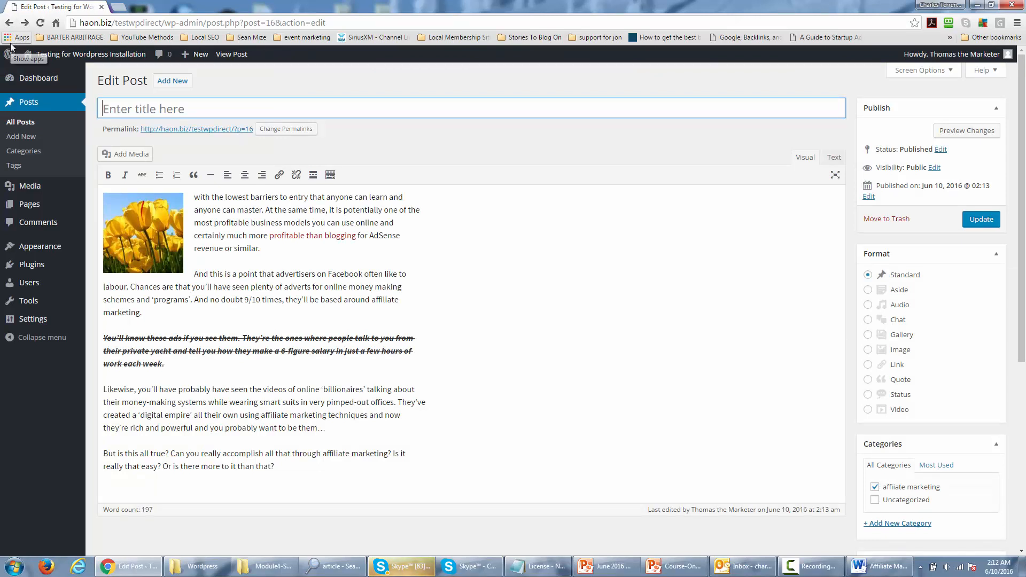
{"action": "type", "text": "Flowers"}
{"action": "key", "text": "BackSpace"}
{"action": "type", "text": "er"}
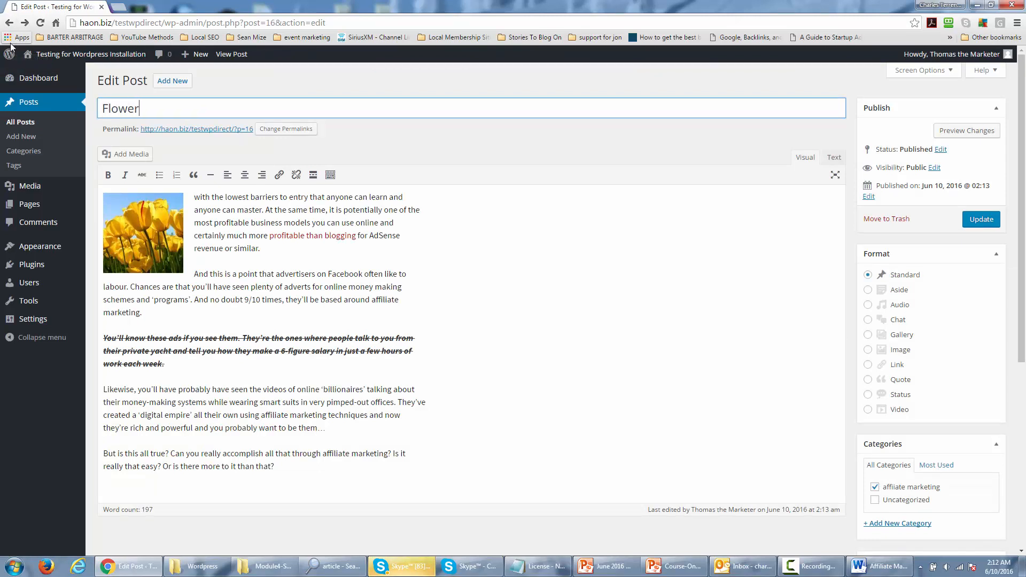
{"action": "type", "text": "s ads"}
{"action": "key", "text": "BackSpace"}
{"action": "key", "text": "BackSpace"}
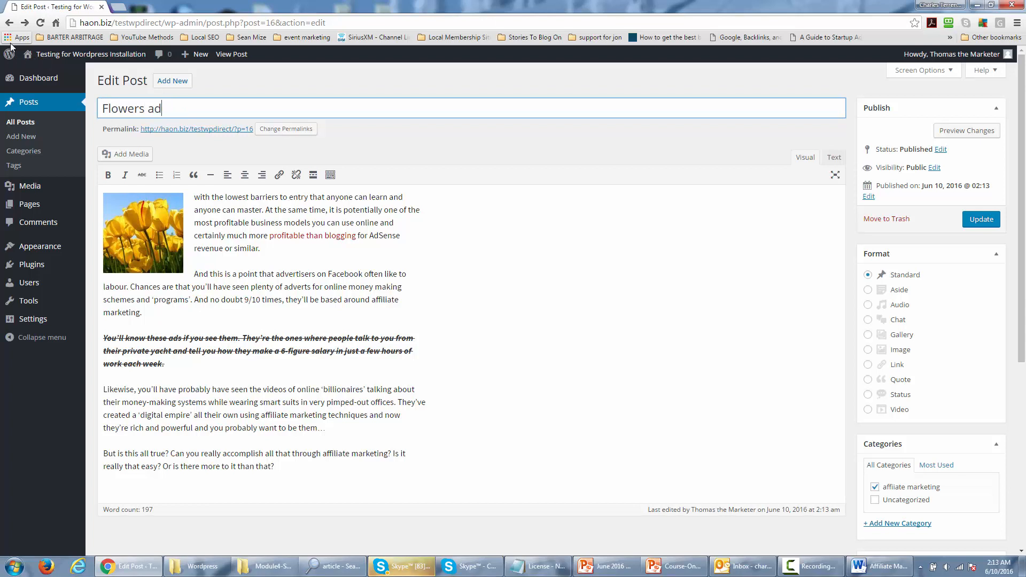
{"action": "type", "text": "nd Affilia"}
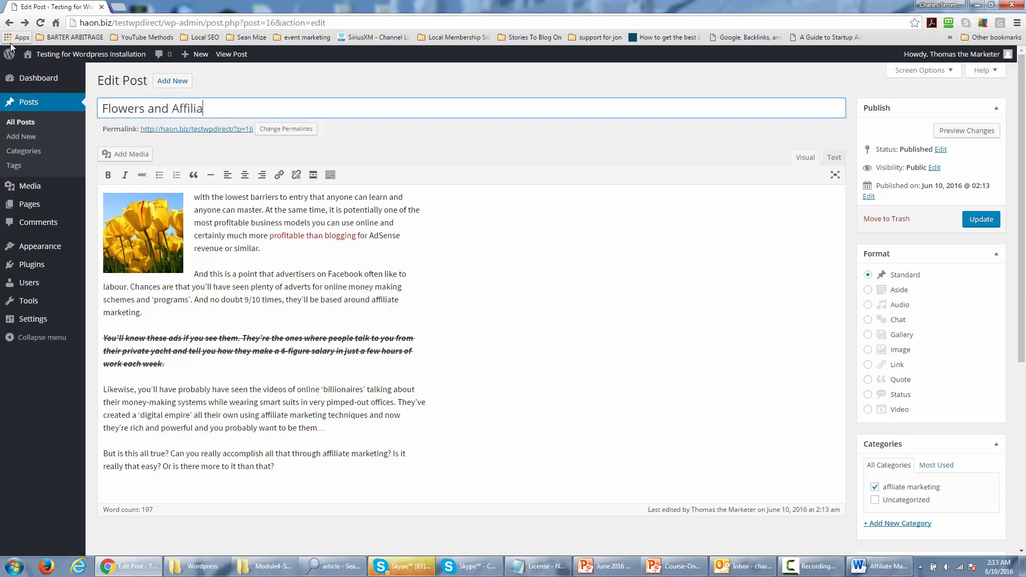
{"action": "type", "text": "te Marketing"}
{"action": "left_click", "coordinate": [981, 220]}
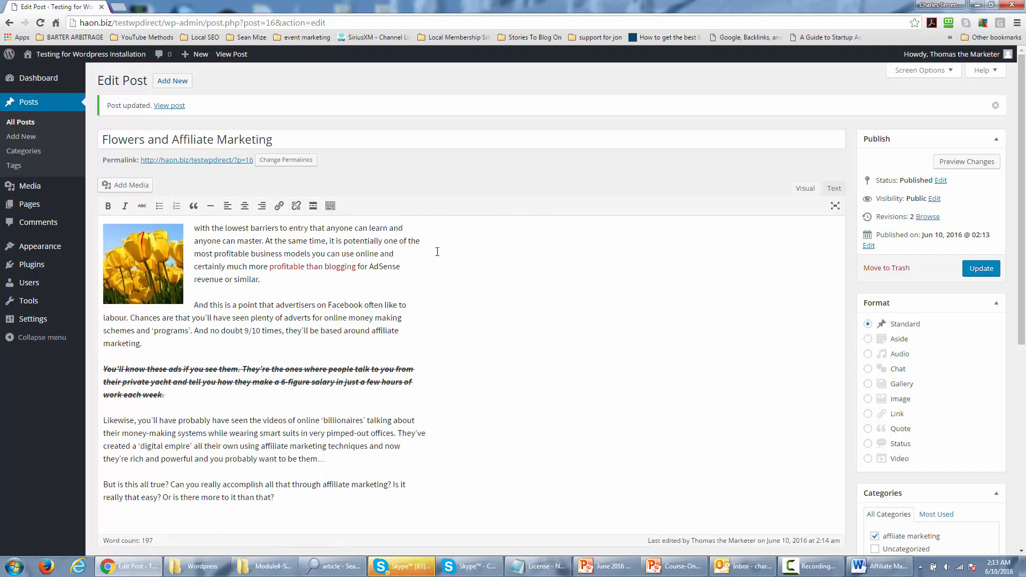
Step: Show the additional formatting tools and underline the first line, "with the lowest barriers to entry that anyone can learn and"
{"action": "scroll", "coordinate": [438, 252], "scroll_direction": "down", "scroll_amount": 2}
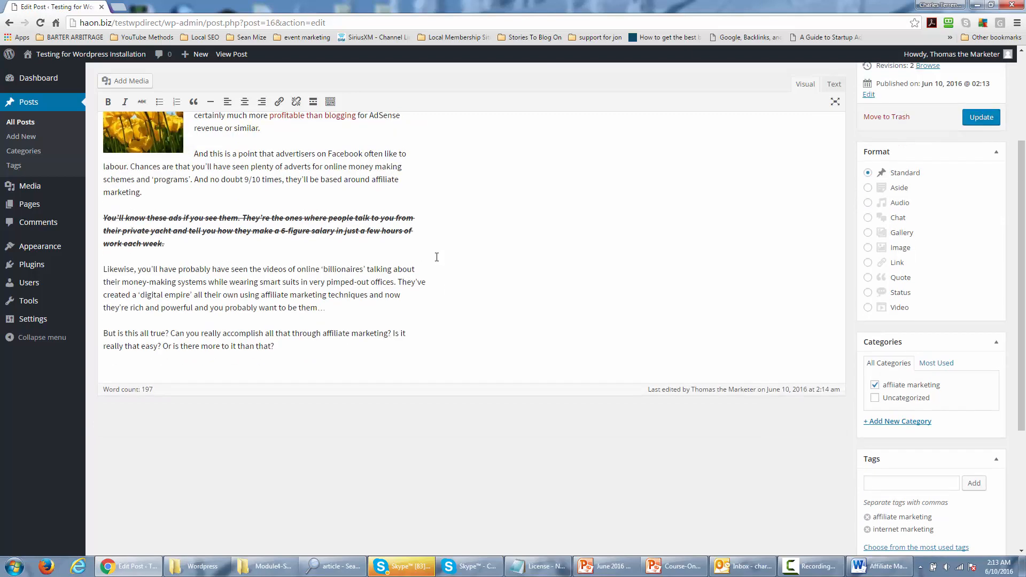
{"action": "scroll", "coordinate": [438, 258], "scroll_direction": "up", "scroll_amount": 3}
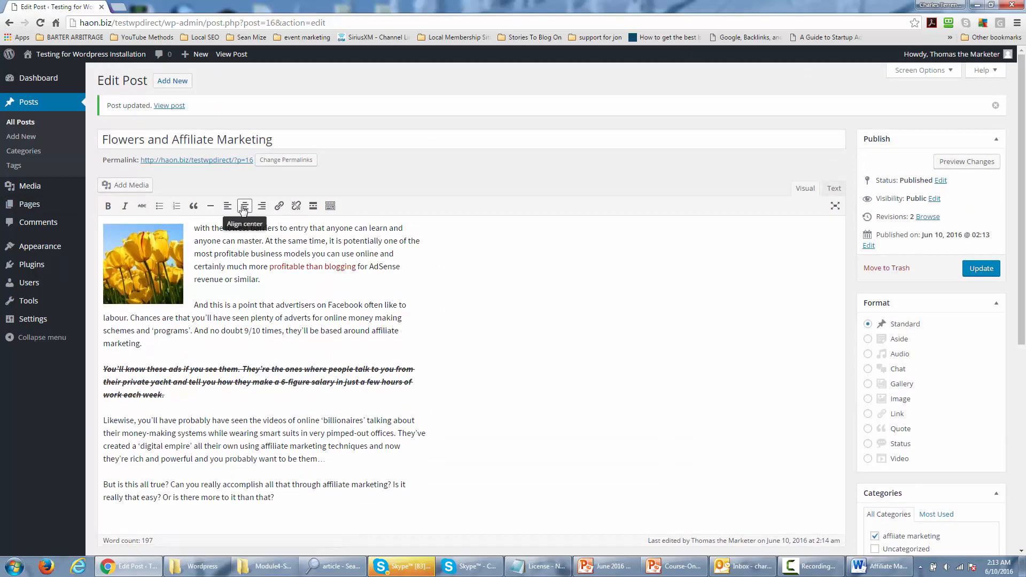
{"action": "left_click", "coordinate": [331, 209]}
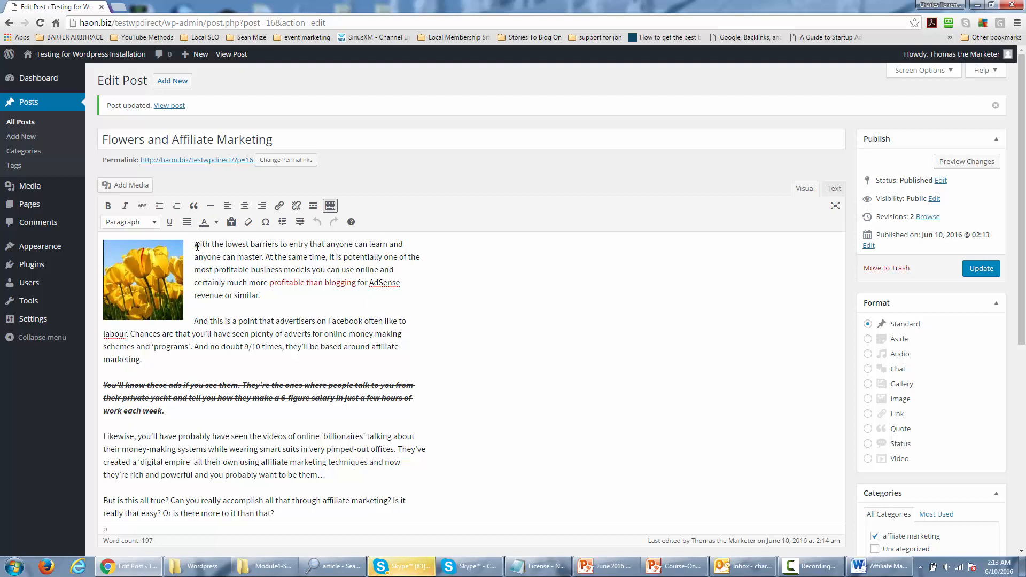
{"action": "left_click_drag", "start_coordinate": [197, 247], "coordinate": [409, 247]}
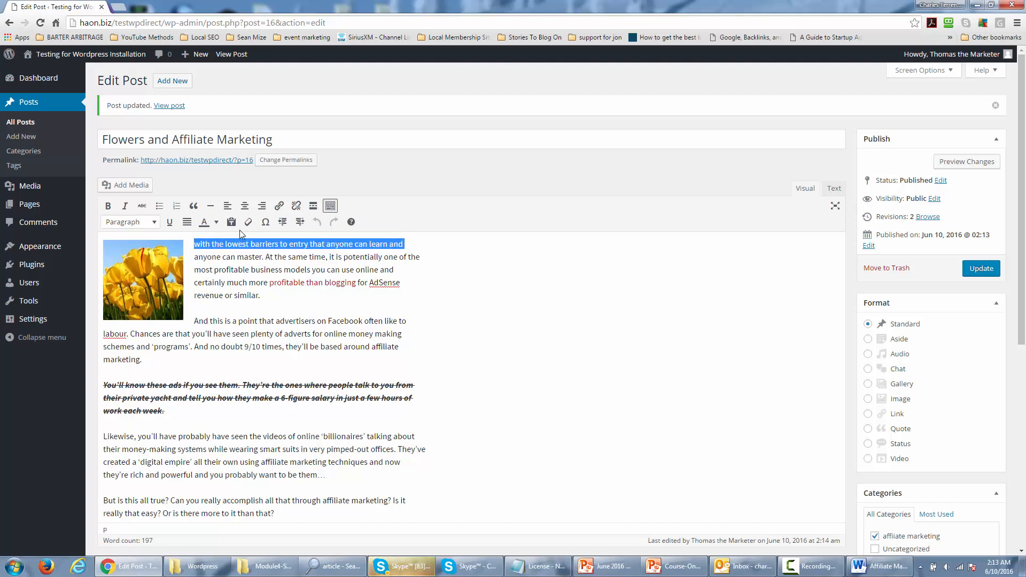
{"action": "left_click", "coordinate": [170, 222]}
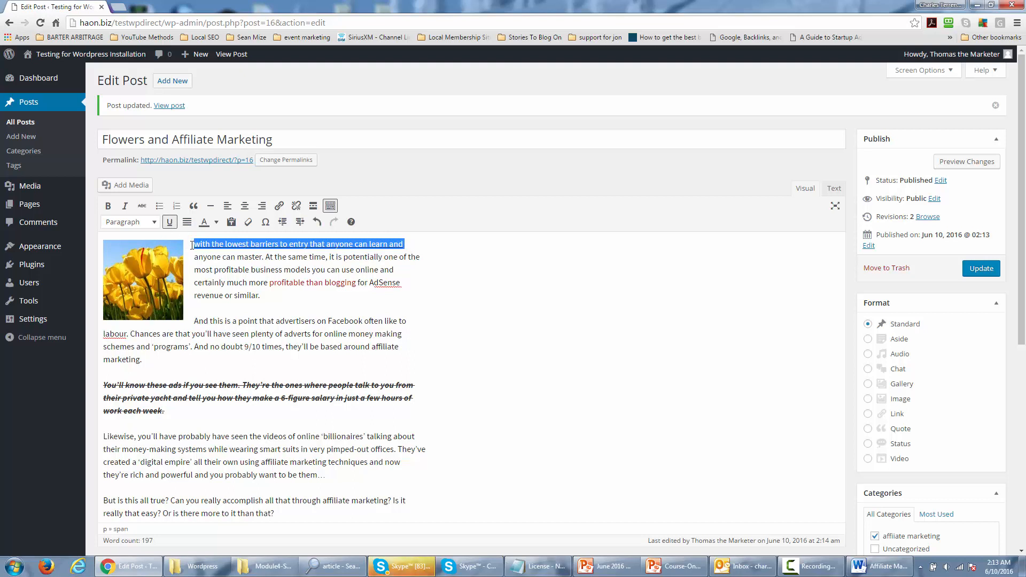
Step: Set the text color of the underlined first line to red
{"action": "left_click", "coordinate": [217, 222]}
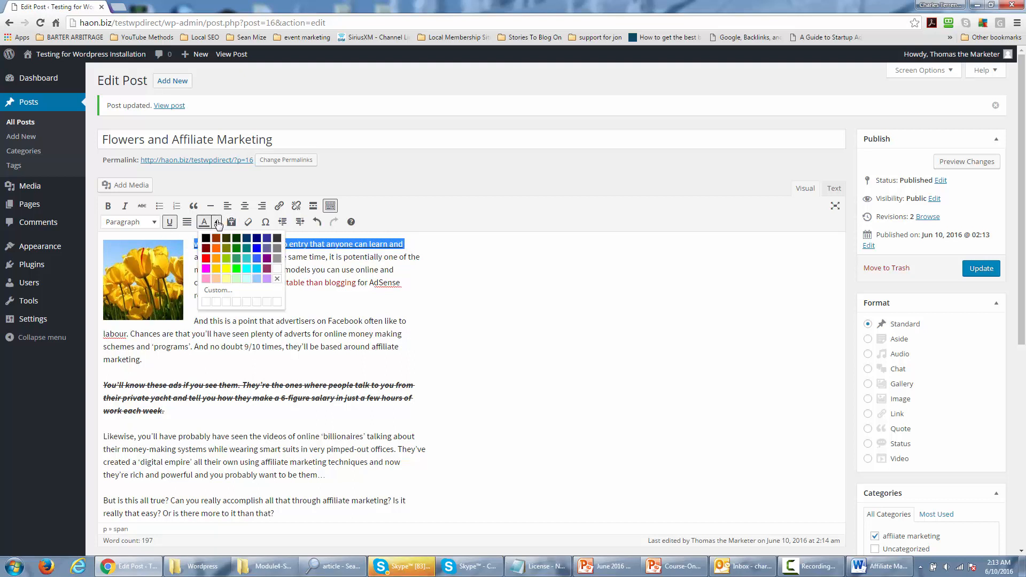
{"action": "left_click", "coordinate": [206, 259]}
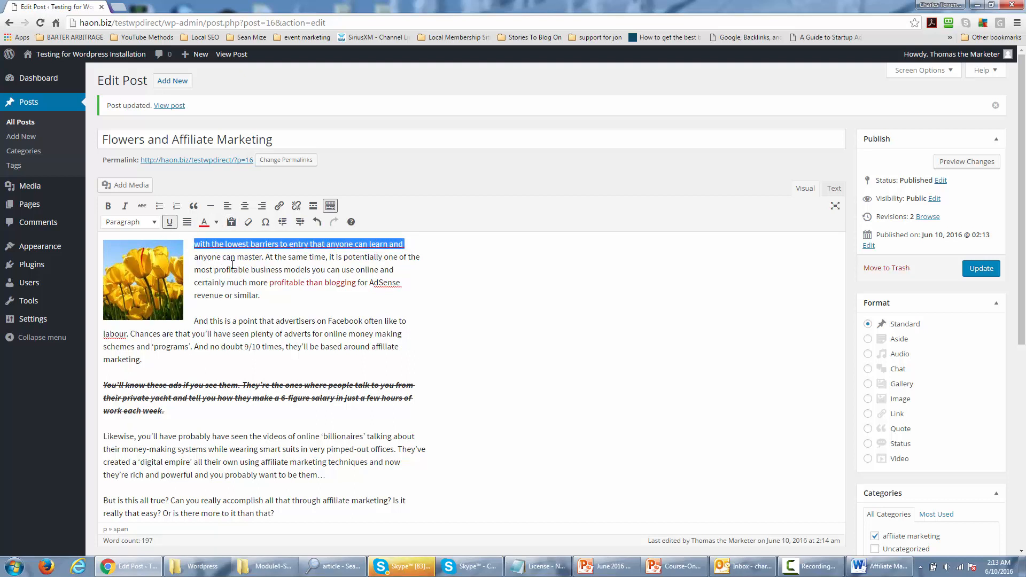
{"action": "left_click", "coordinate": [243, 268]}
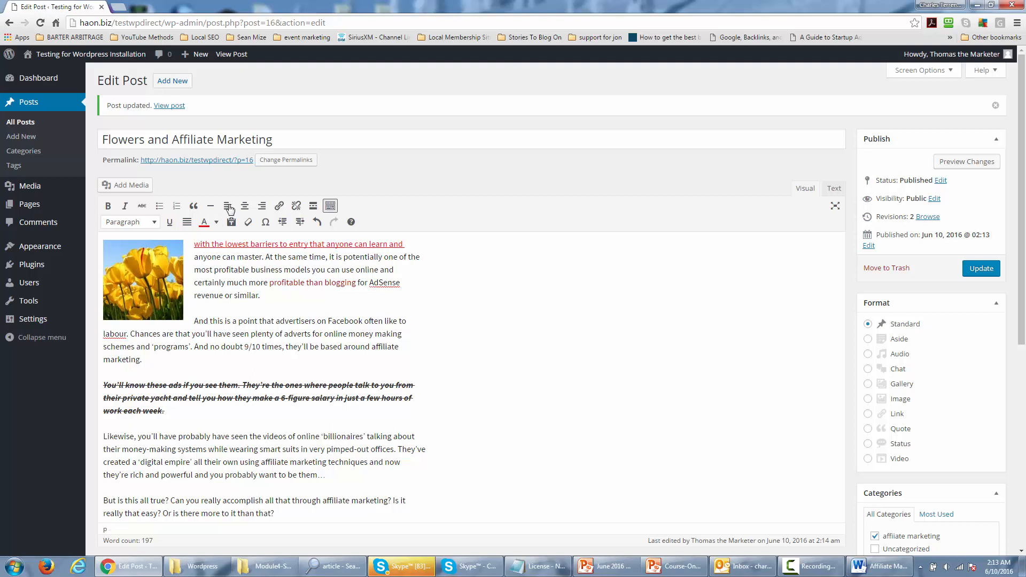
Step: Set the text color of the underlined first line to blue
{"action": "left_click_drag", "start_coordinate": [194, 243], "coordinate": [430, 243]}
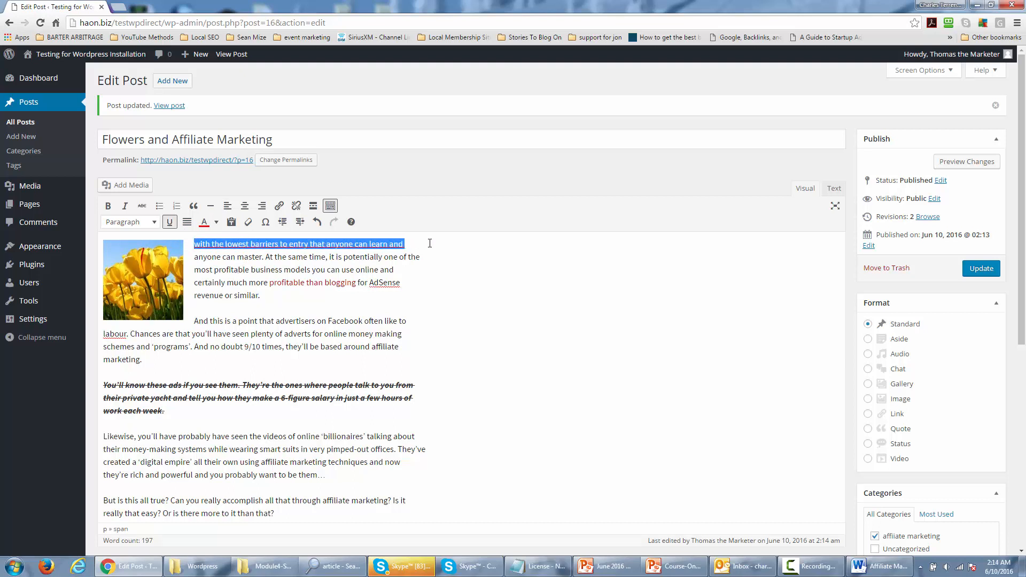
{"action": "left_click", "coordinate": [217, 222]}
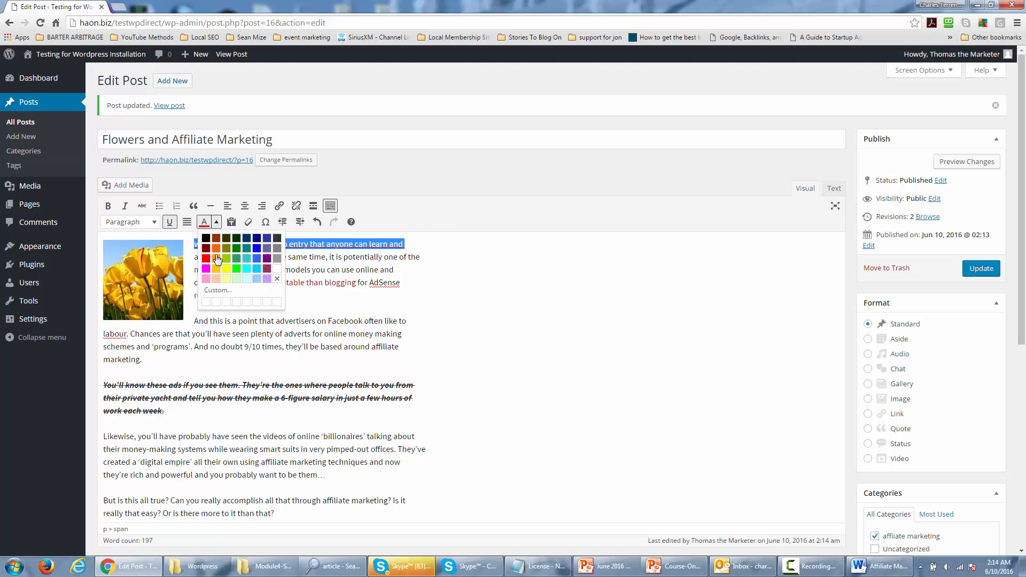
{"action": "left_click", "coordinate": [253, 250]}
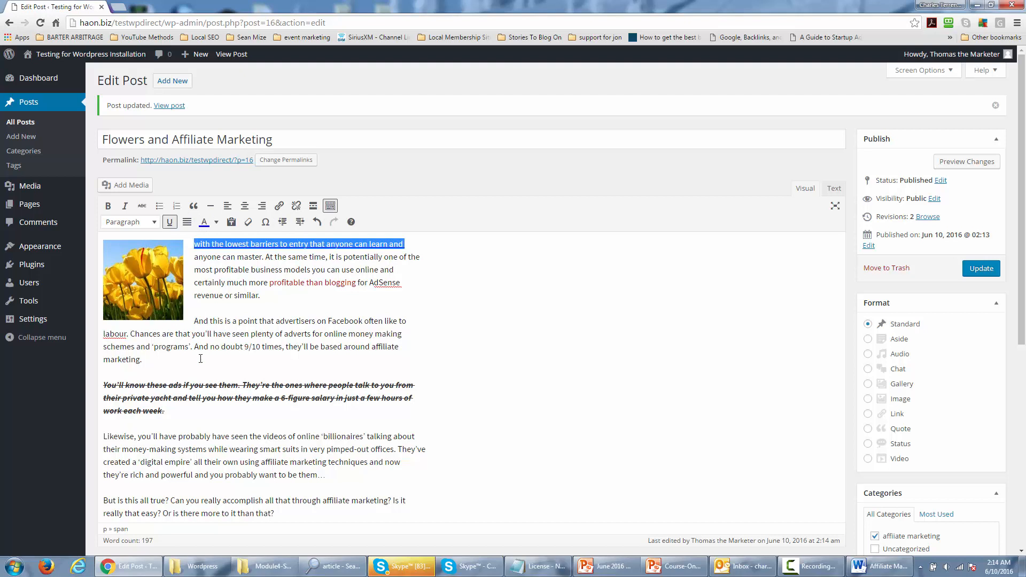
Step: Review the heading styles available for the paragraph starting "And this is a point", and keep the Paragraph style
{"action": "left_click_drag", "start_coordinate": [197, 323], "coordinate": [201, 357]}
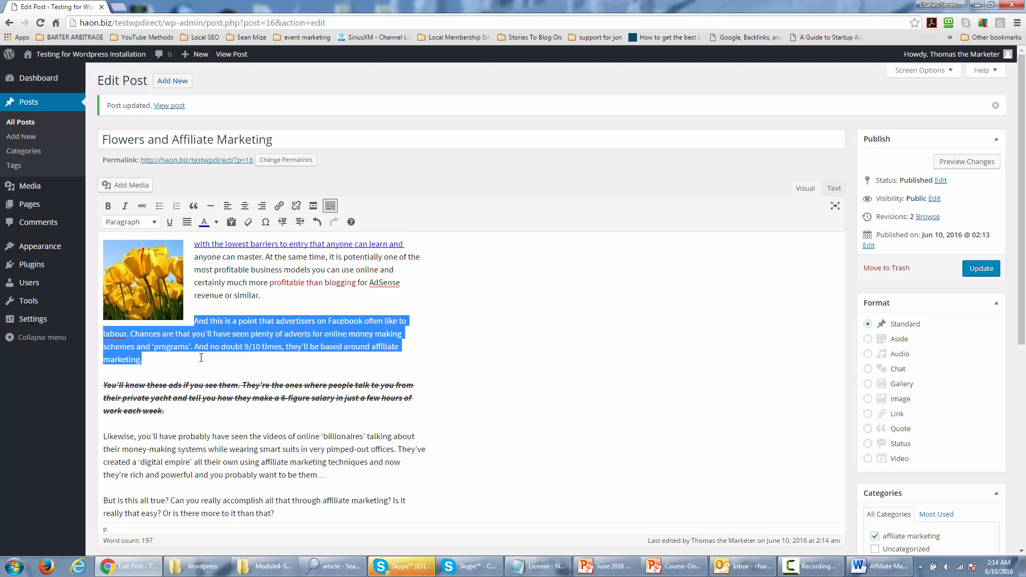
{"action": "left_click", "coordinate": [155, 222]}
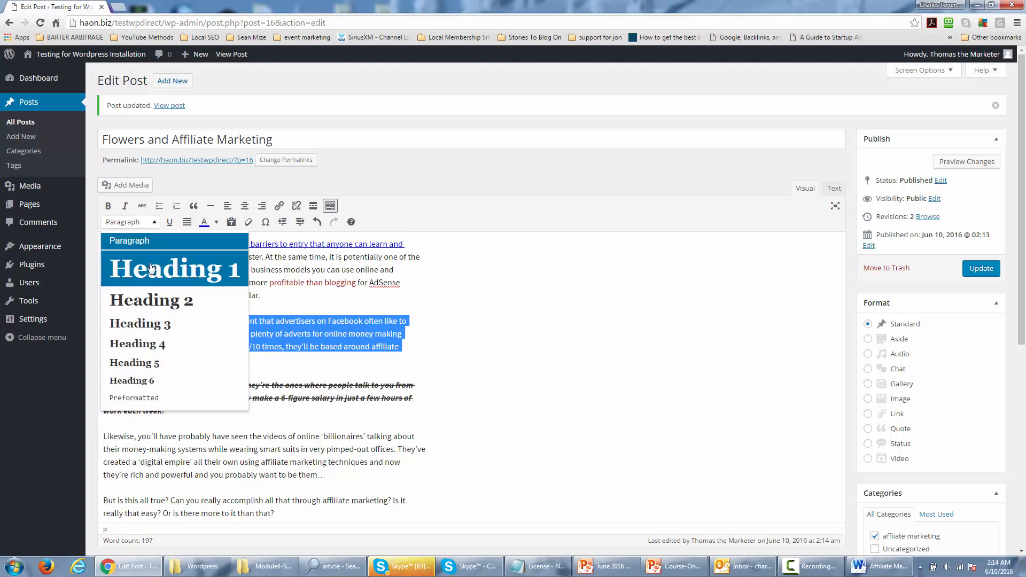
{"action": "scroll", "coordinate": [144, 317], "scroll_direction": "down", "scroll_amount": 1}
{"action": "scroll", "coordinate": [144, 317], "scroll_direction": "down", "scroll_amount": 2}
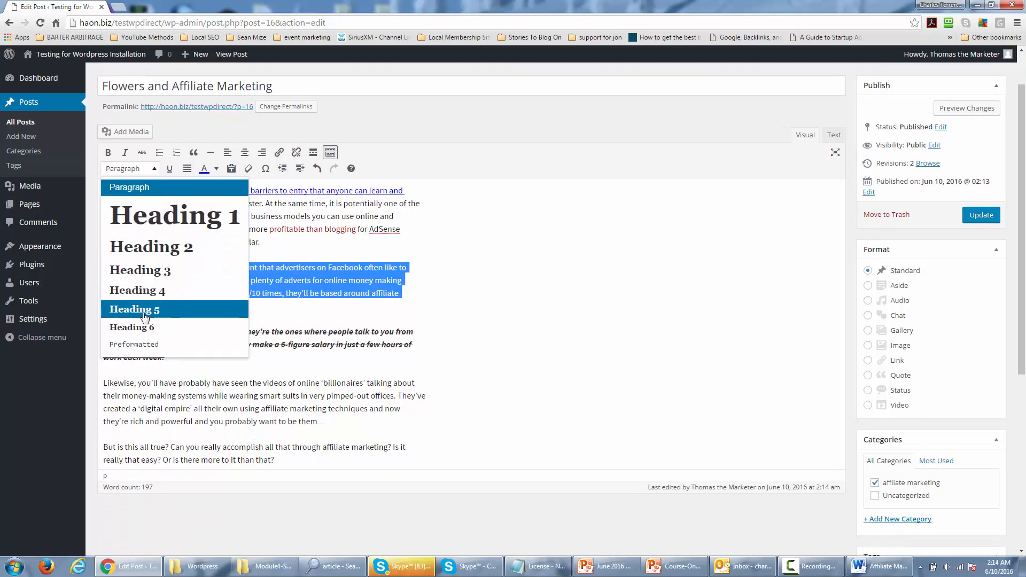
{"action": "left_click", "coordinate": [133, 189]}
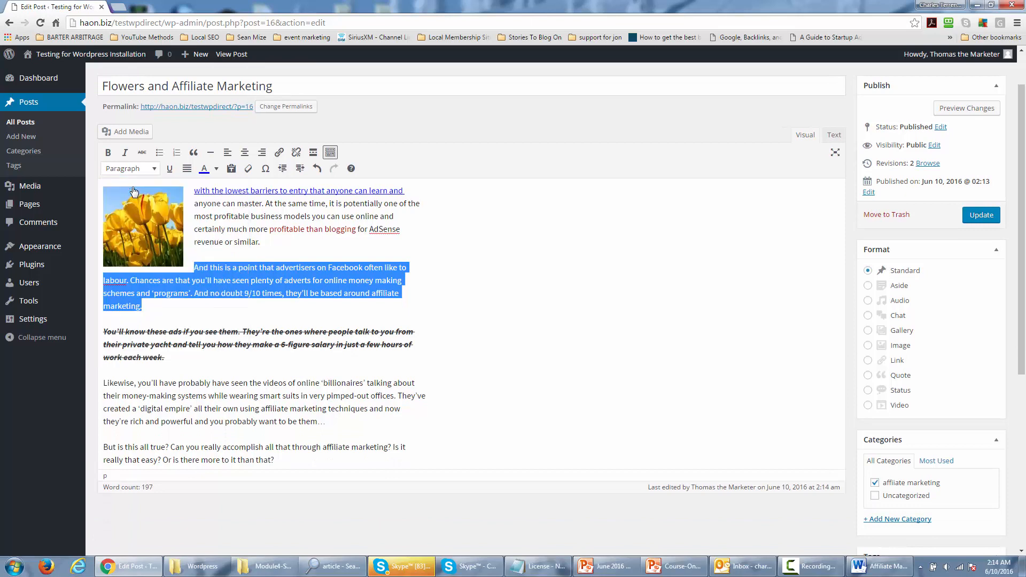
{"action": "left_click", "coordinate": [267, 265]}
{"action": "scroll", "coordinate": [242, 282], "scroll_direction": "up", "scroll_amount": 1}
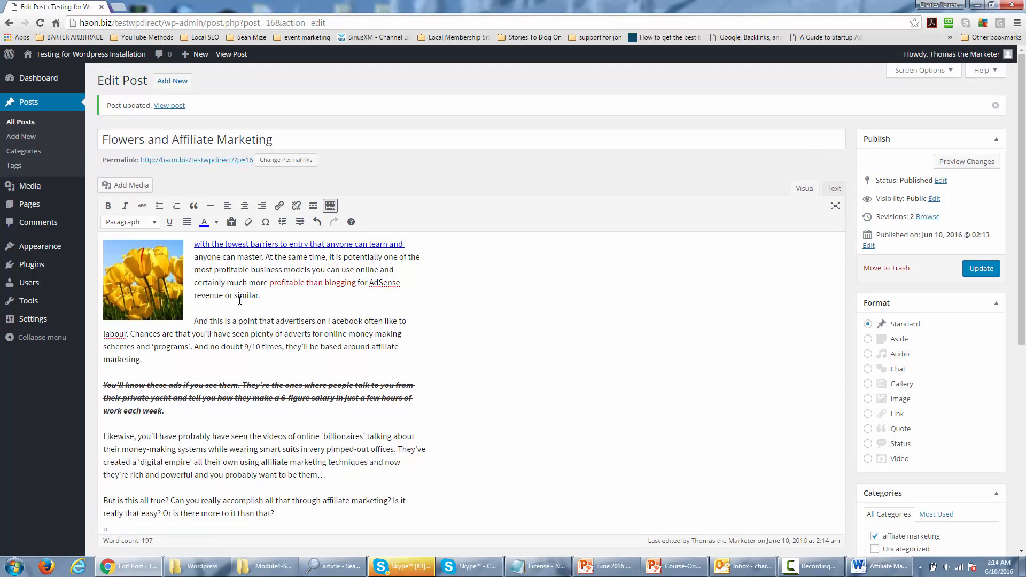
Step: Update the post with the blue underlined text, and review the published page from its featured image through the body
{"action": "left_click", "coordinate": [974, 271]}
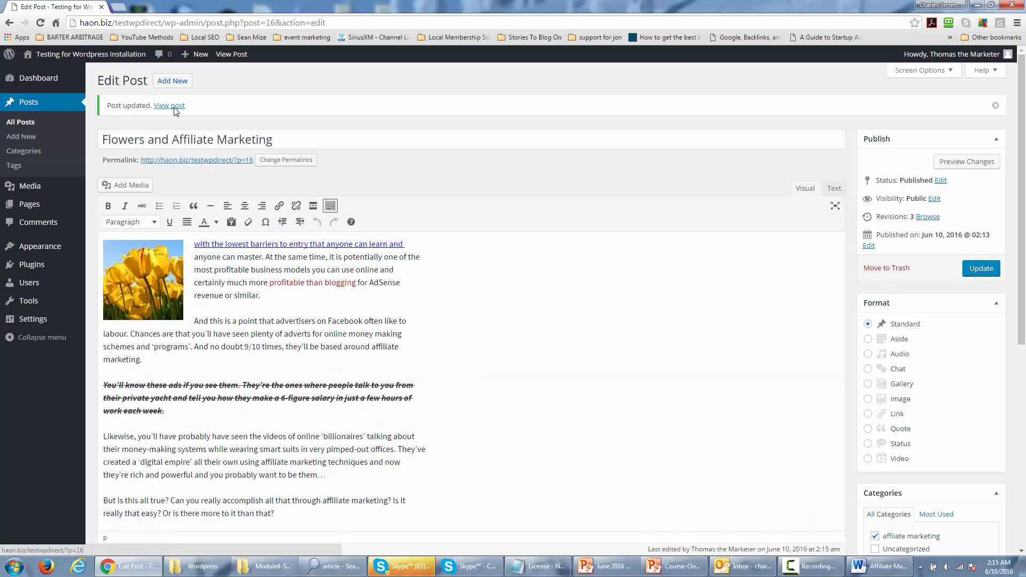
{"action": "left_click", "coordinate": [174, 105]}
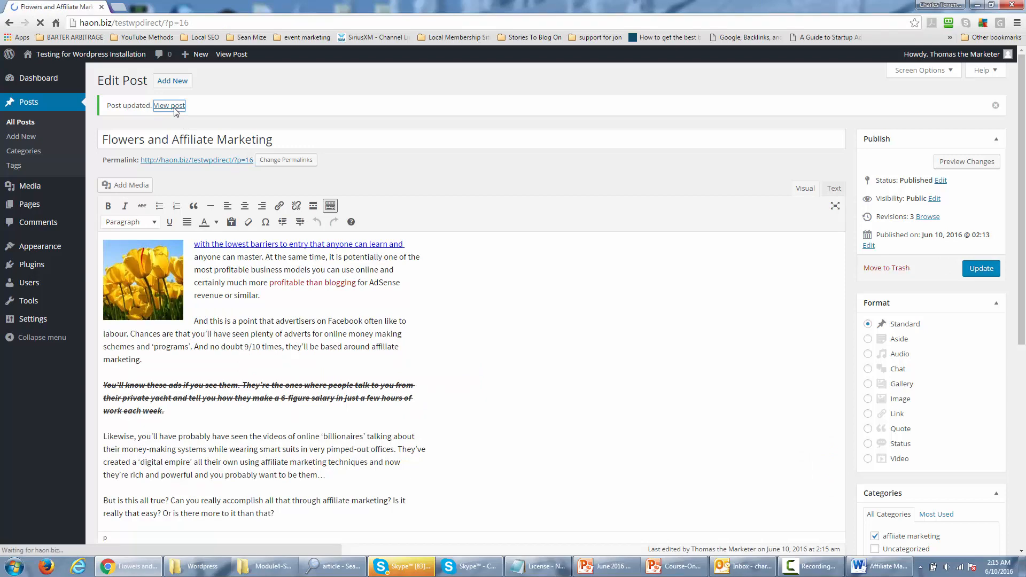
{"action": "scroll", "coordinate": [214, 192], "scroll_direction": "down", "scroll_amount": 5}
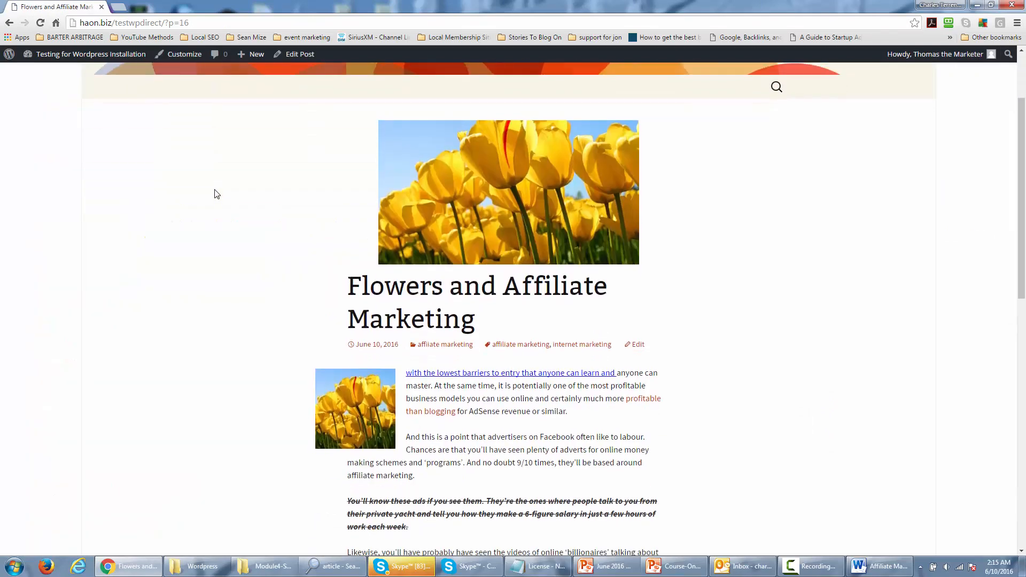
{"action": "scroll", "coordinate": [217, 194], "scroll_direction": "down", "scroll_amount": 2}
{"action": "scroll", "coordinate": [217, 194], "scroll_direction": "up", "scroll_amount": 7}
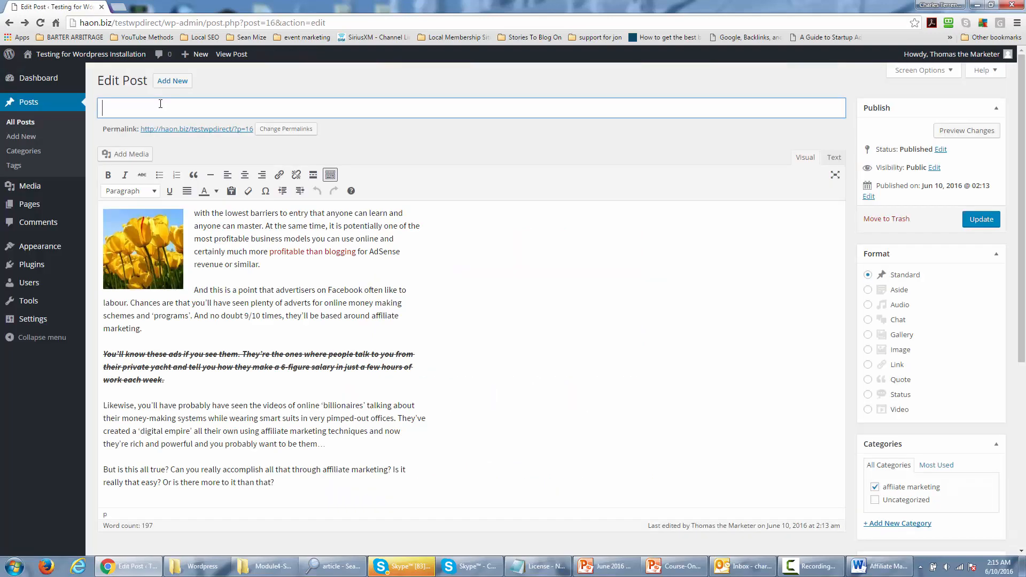
Step: Retitle the post "Affiliate Marketing Flowers" and update it
{"action": "type", "text": "aff"}
{"action": "key", "text": "BackSpace"}
{"action": "key", "text": "BackSpace"}
{"action": "key", "text": "BackSpace"}
{"action": "type", "text": "Affiliate Marketing "}
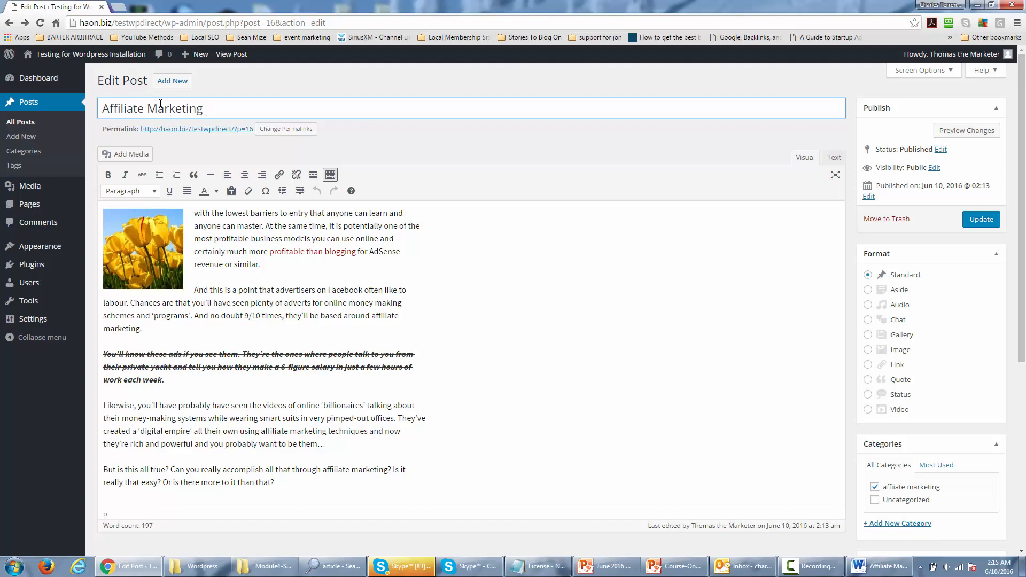
{"action": "type", "text": "Flowers"}
{"action": "left_click", "coordinate": [982, 219]}
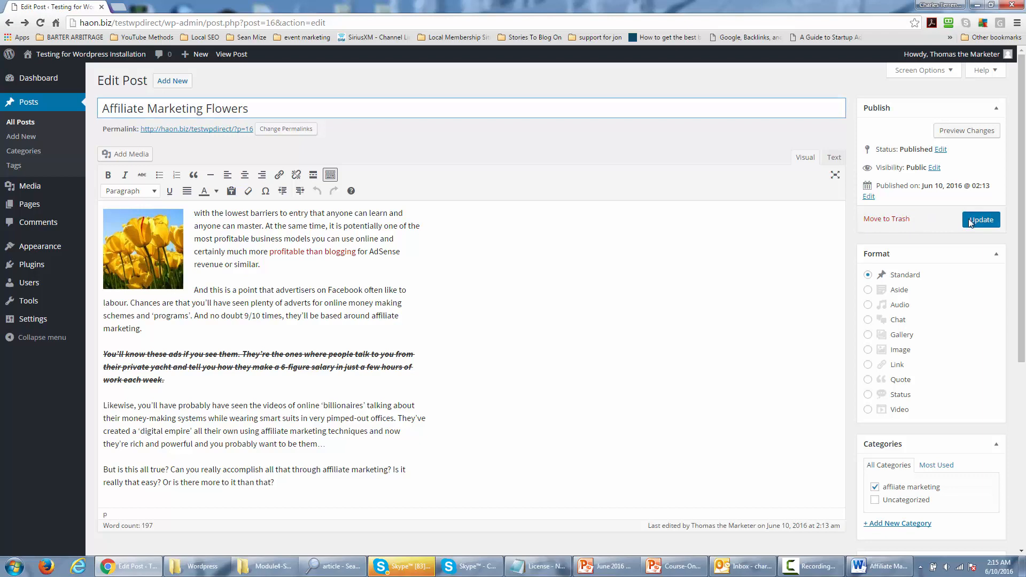